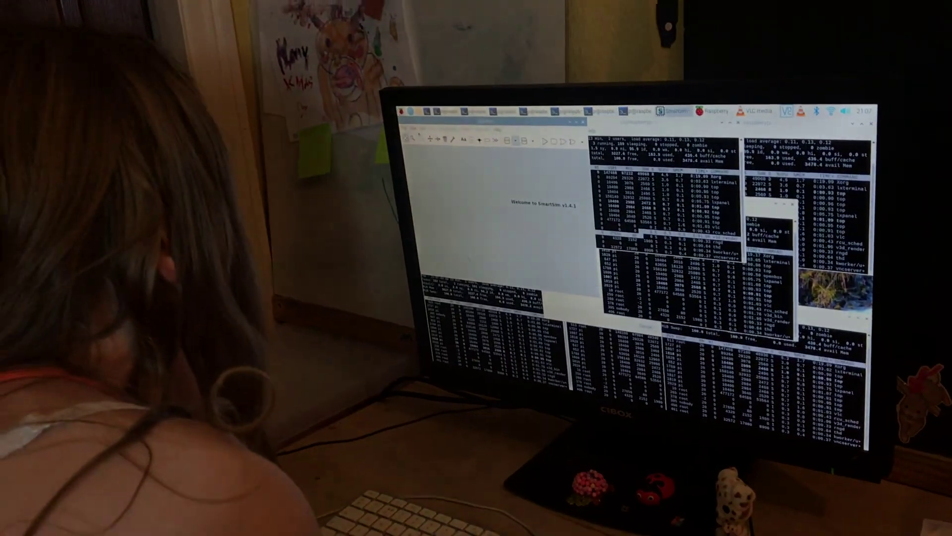
Step: Open the Raspberry Pi applications menu to reach the terminal
{"action": "key", "text": "super"}
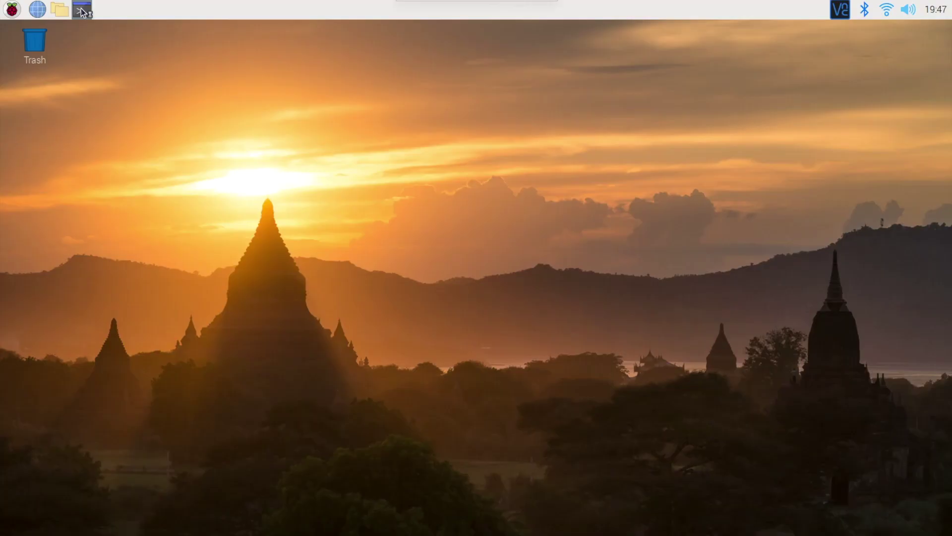
Step: Install rpi-imager with sudo apt install rpi-imager, answering y to confirm
{"action": "type", "text": "sudo apt in"}
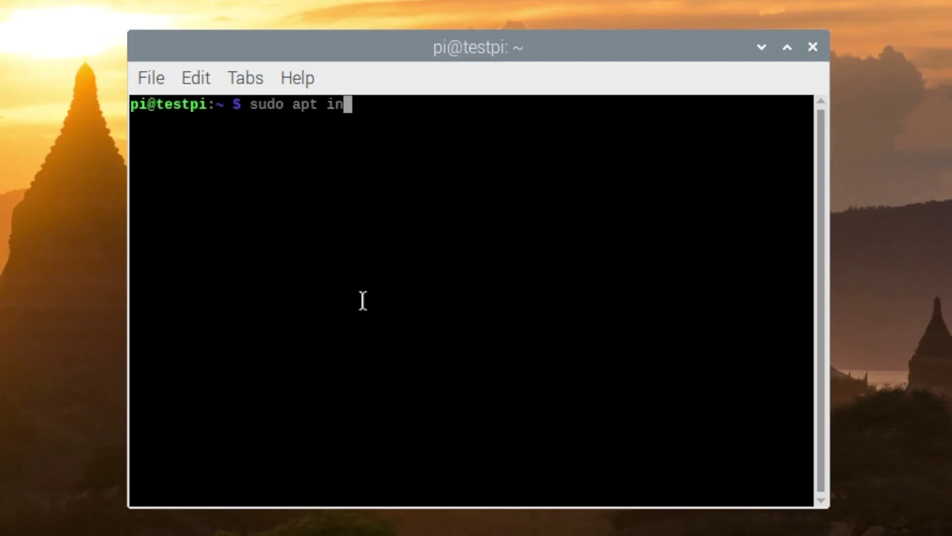
{"action": "type", "text": "stall "}
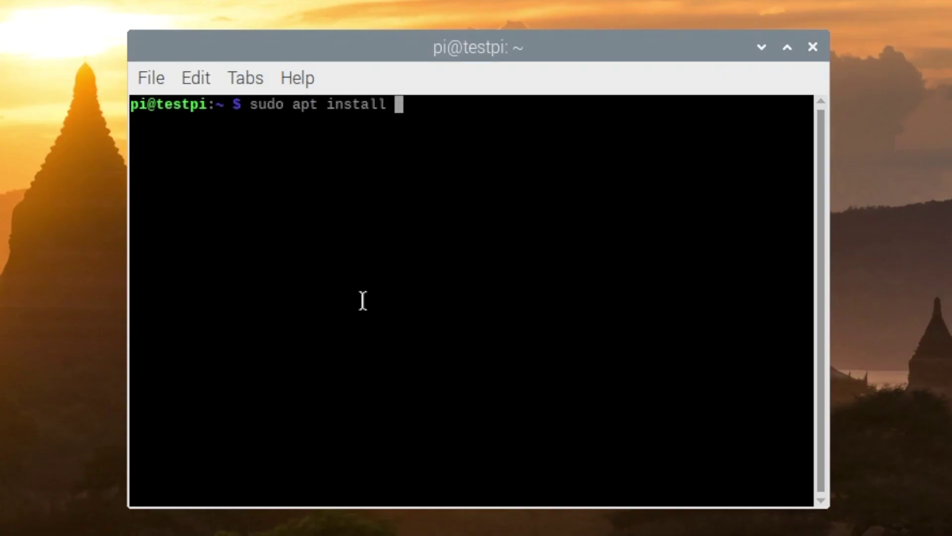
{"action": "type", "text": "rpi-imag"}
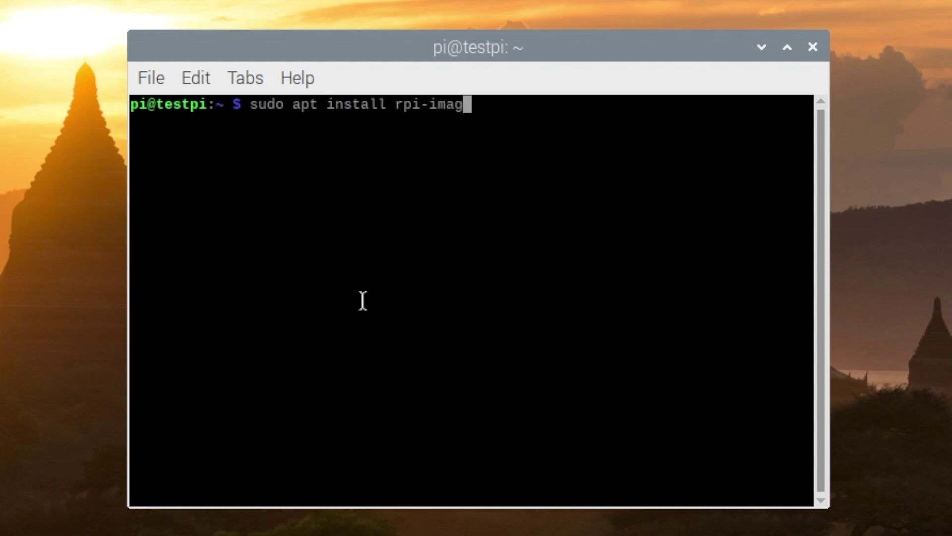
{"action": "type", "text": "er"}
{"action": "key", "text": "Return"}
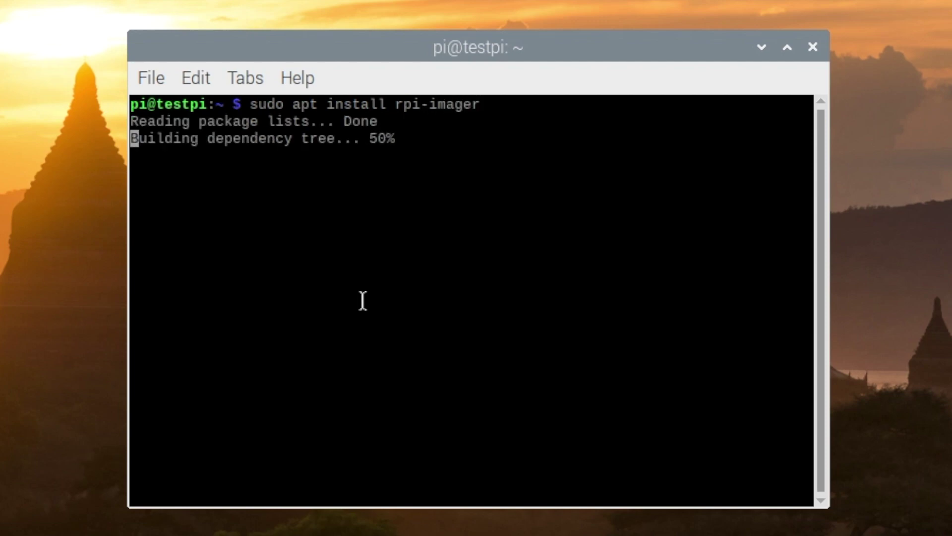
{"action": "type", "text": "y"}
{"action": "key", "text": "Return"}
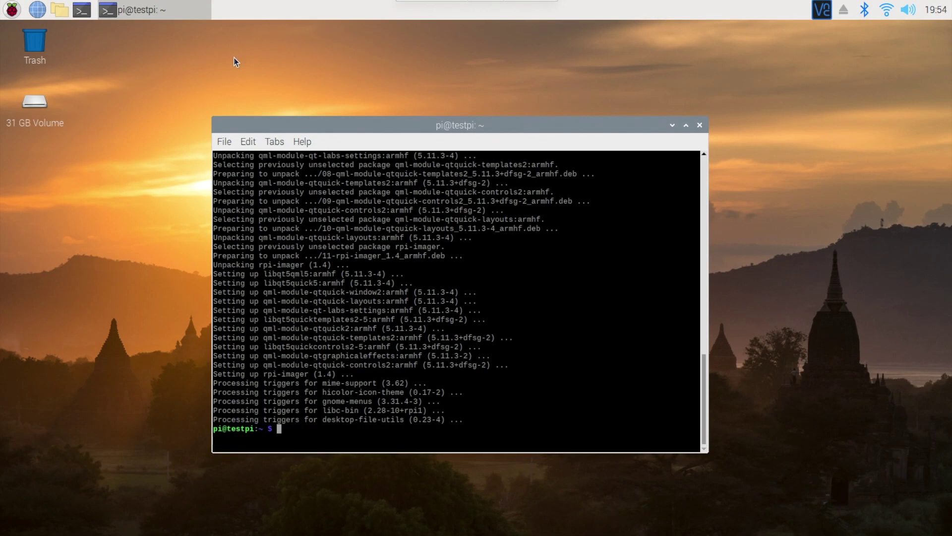
{"action": "left_click", "coordinate": [12, 9]}
Step: Launch Imager, target the 31 GB Mass Storage_Device and choose Ubuntu Desktop 20.10 (RPi 4/400)
{"action": "mouse_move", "coordinate": [48, 180]}
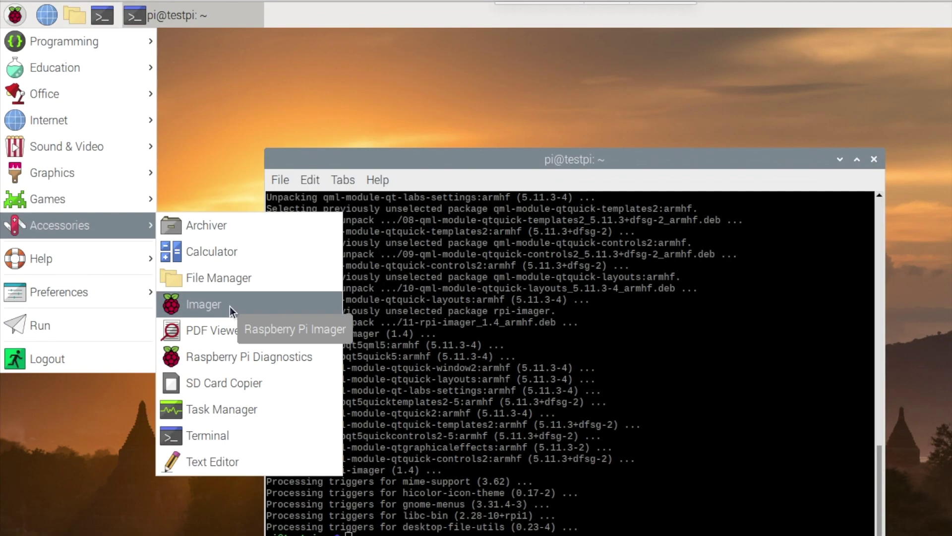
{"action": "left_click", "coordinate": [230, 305]}
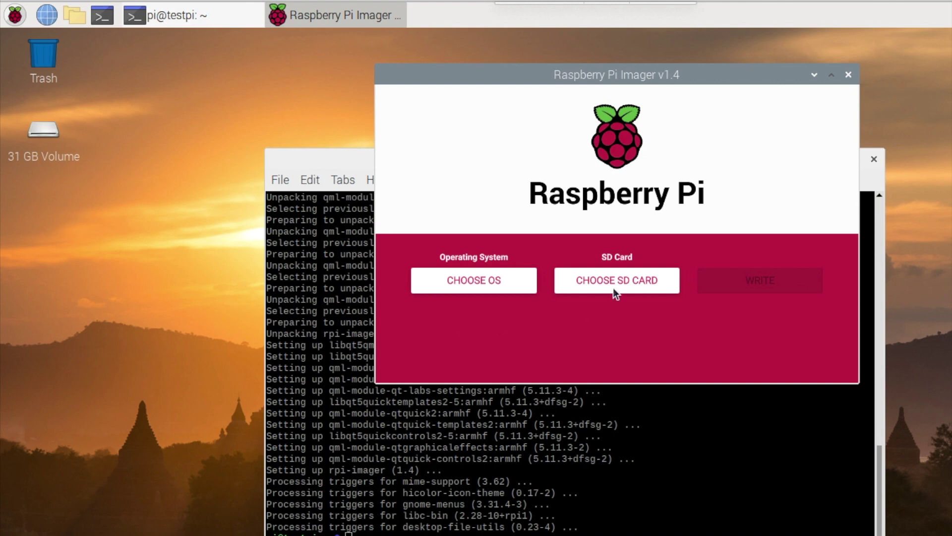
{"action": "left_click", "coordinate": [615, 283]}
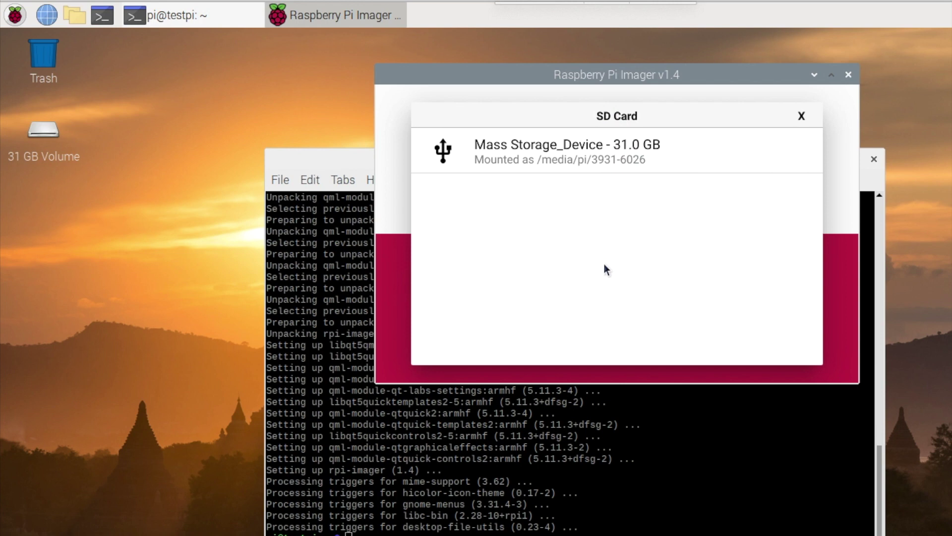
{"action": "left_click", "coordinate": [580, 156]}
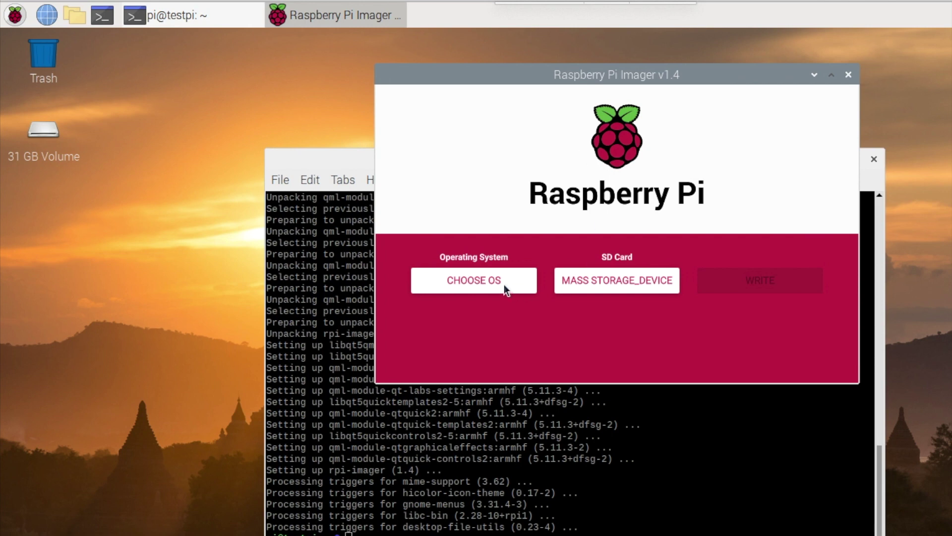
{"action": "left_click", "coordinate": [490, 283]}
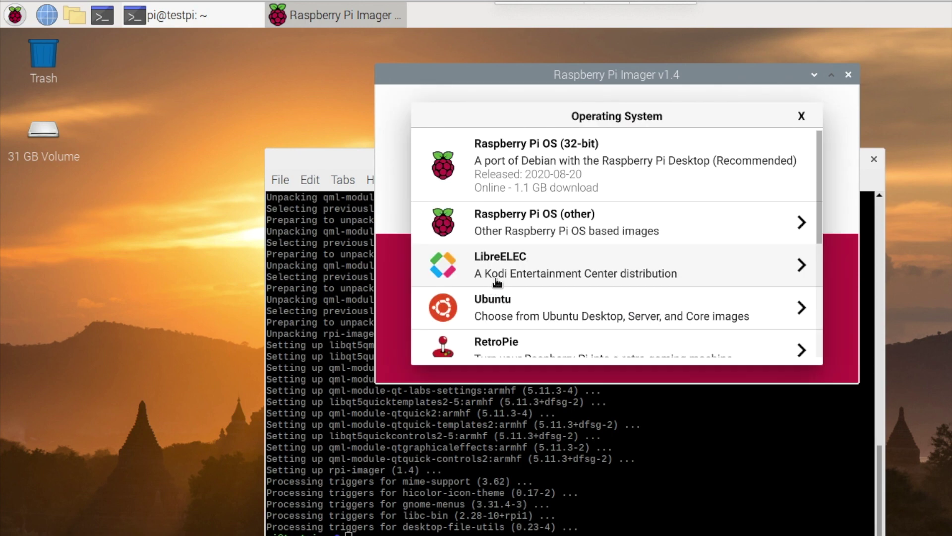
{"action": "left_click", "coordinate": [548, 315]}
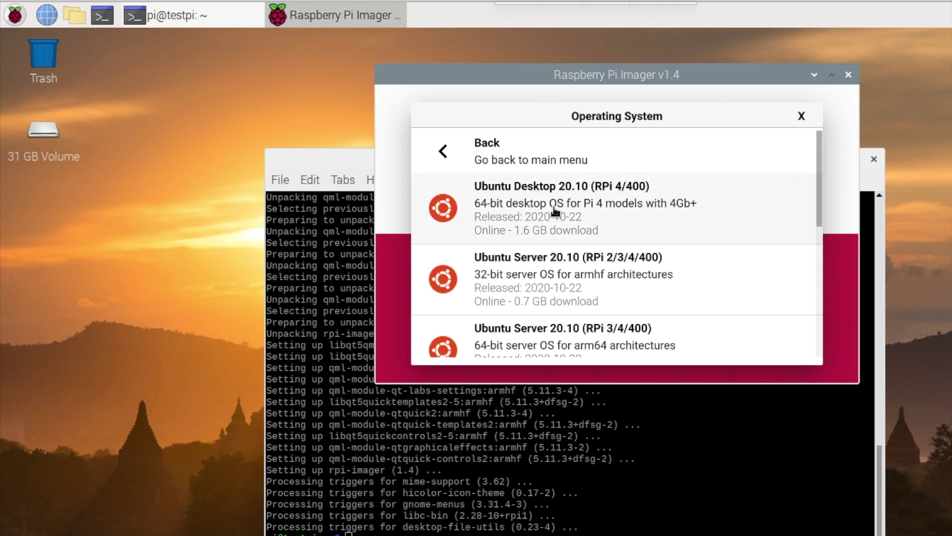
{"action": "left_click", "coordinate": [555, 212]}
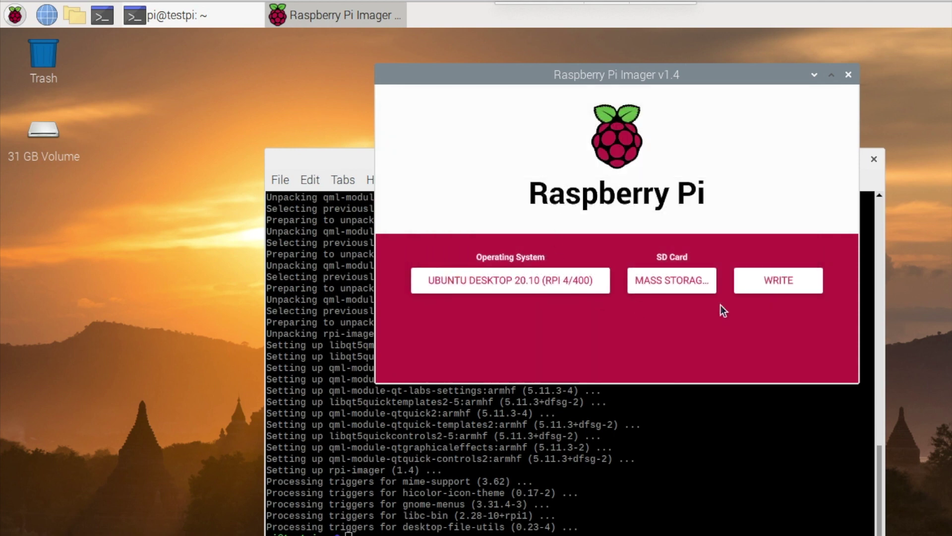
Step: Write the Ubuntu image to the card, accepting the erase and entering the admin password
{"action": "left_click", "coordinate": [786, 278]}
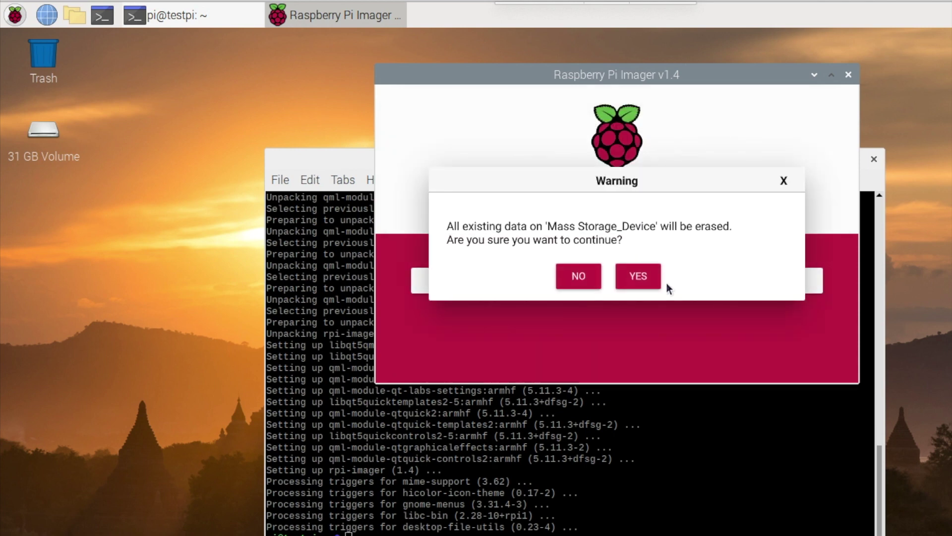
{"action": "left_click", "coordinate": [629, 281]}
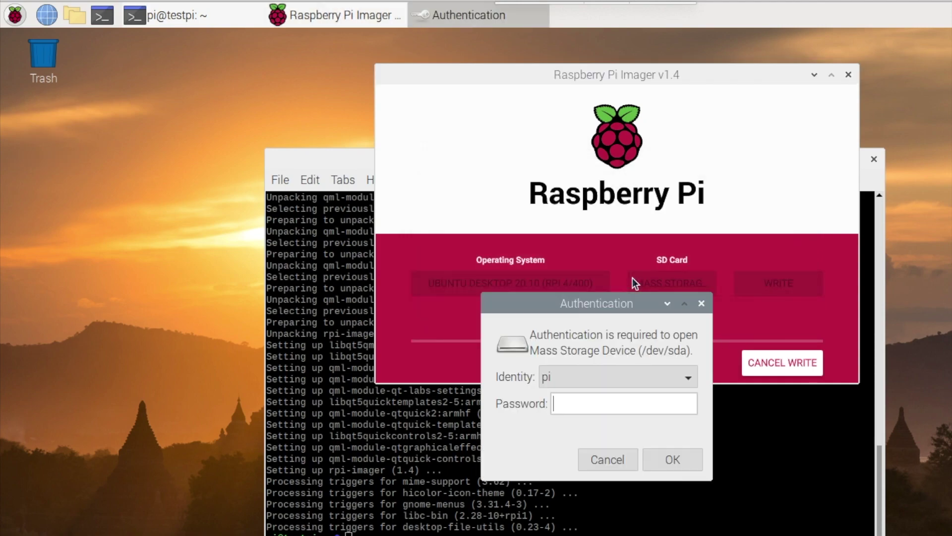
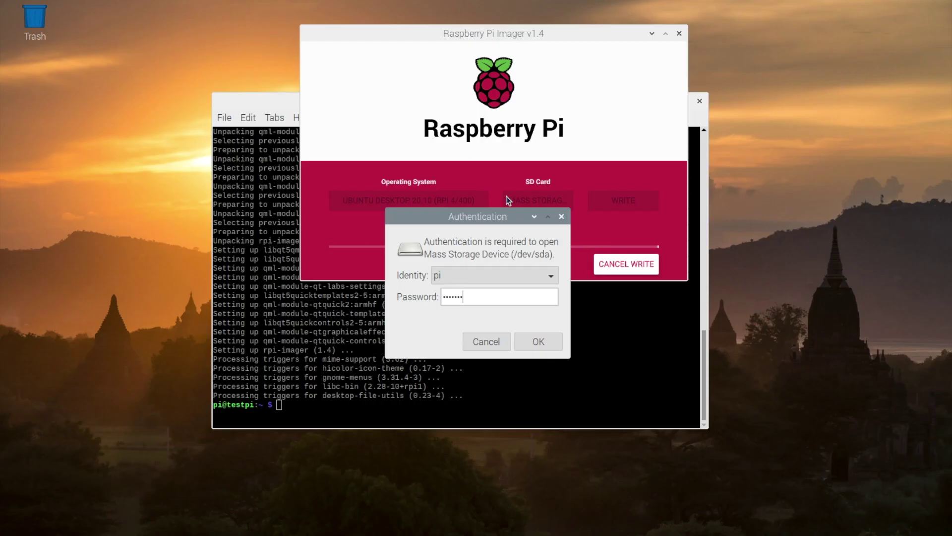
{"action": "left_click", "coordinate": [542, 341]}
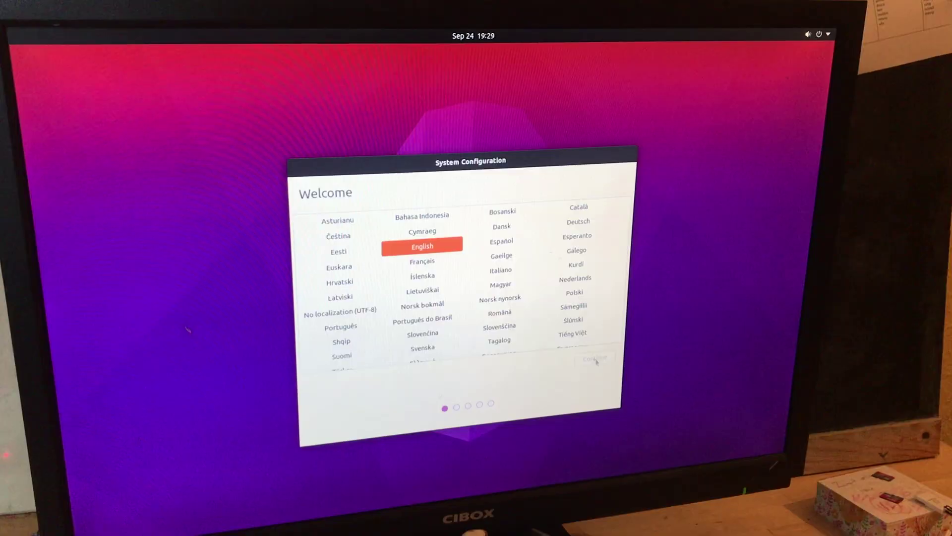
Step: Accept English, the English (UK) keyboard, no Wi-Fi and the London timezone
{"action": "left_click", "coordinate": [595, 360]}
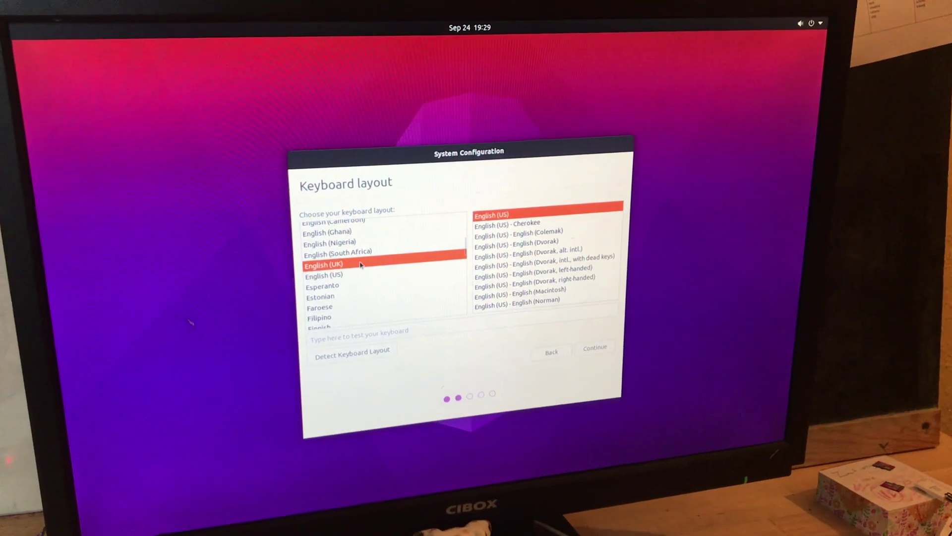
{"action": "left_click", "coordinate": [619, 347]}
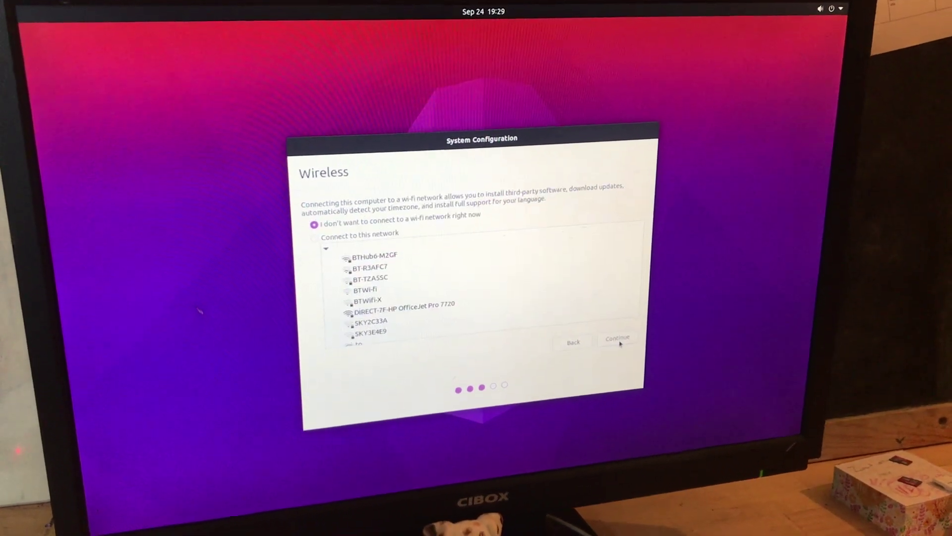
{"action": "left_click", "coordinate": [618, 340]}
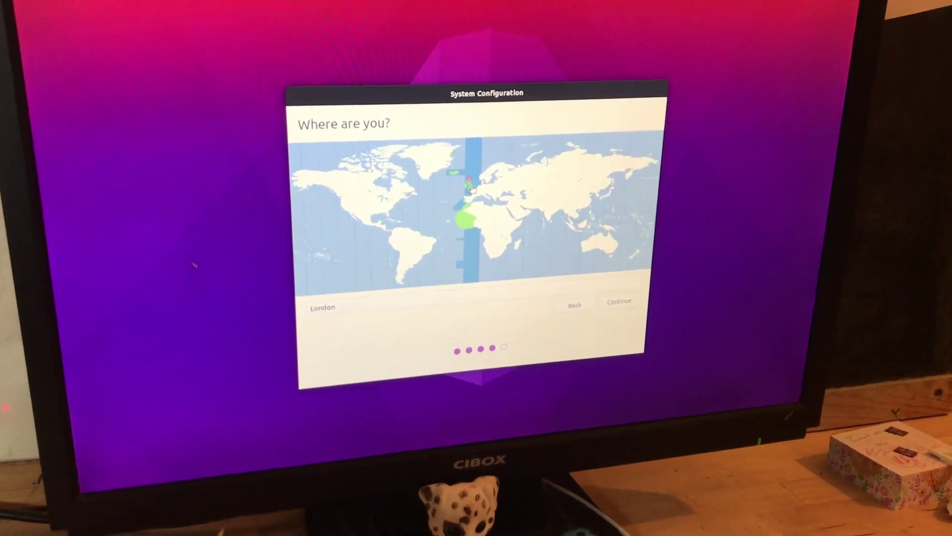
{"action": "left_click", "coordinate": [617, 295]}
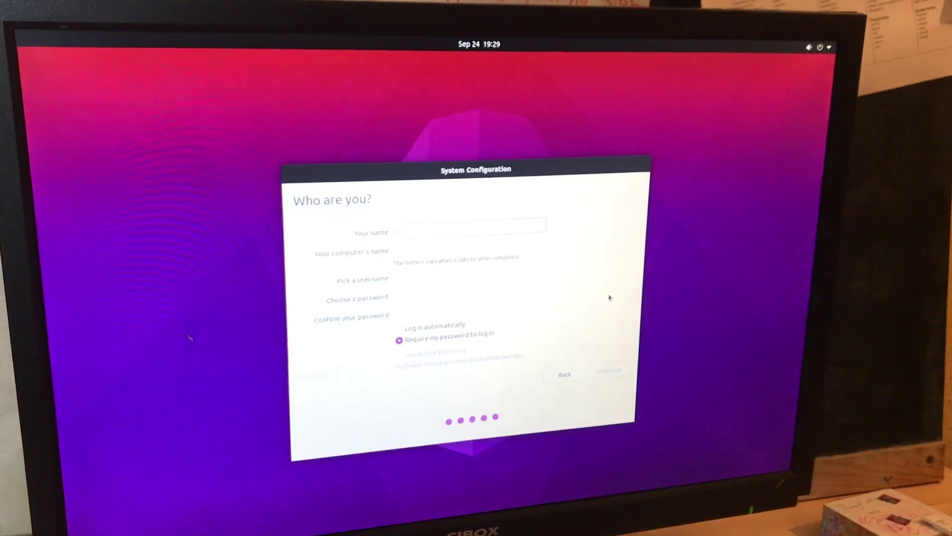
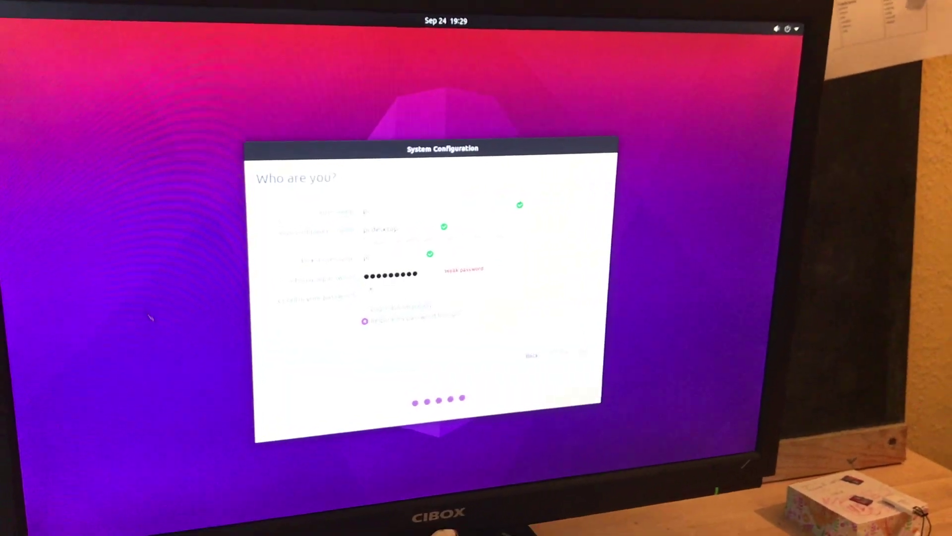
Step: Enter and confirm the account password, then finish first-boot setup
{"action": "key", "text": "Tab"}
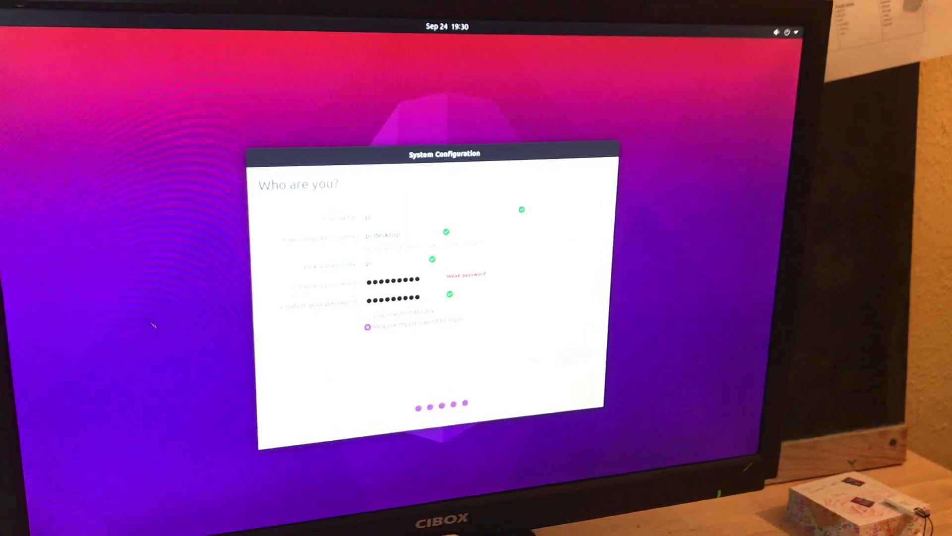
{"action": "left_click", "coordinate": [583, 359]}
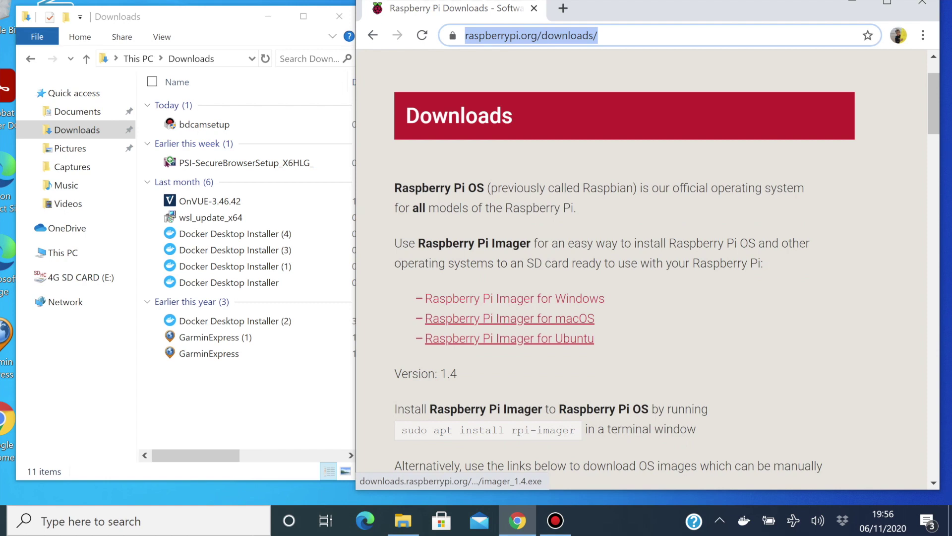
Step: Download the Raspberry Pi Imager installer imager_1.4.dmg from raspberrypi.org
{"action": "left_click", "coordinate": [565, 298]}
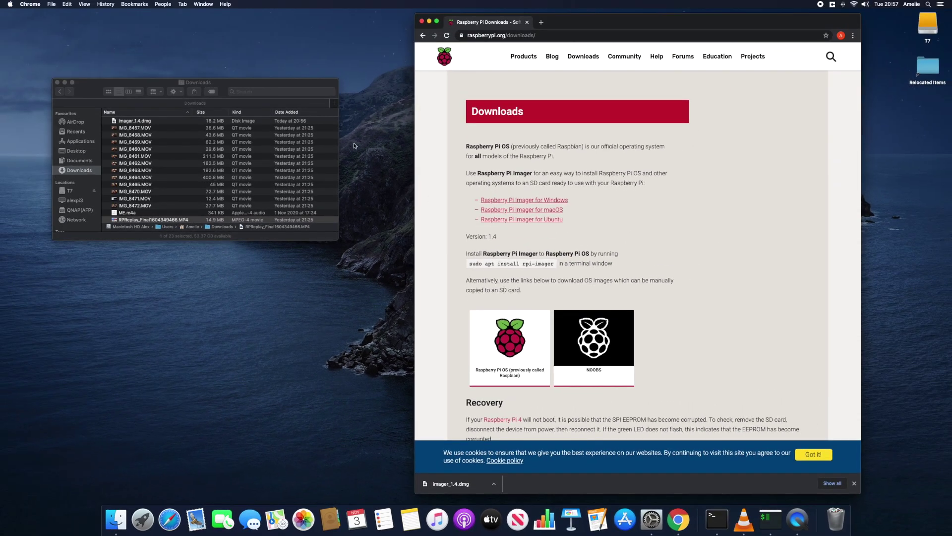
Step: Copy Raspberry Pi Imager from imager_1.4.dmg into Applications and launch it from Launchpad
{"action": "double_click", "coordinate": [301, 123]}
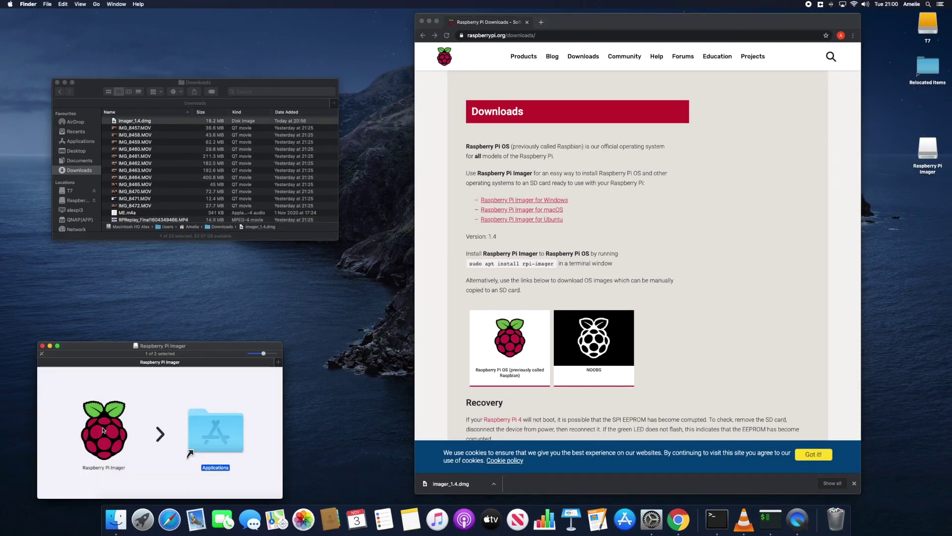
{"action": "left_click_drag", "start_coordinate": [103, 430], "coordinate": [199, 433]}
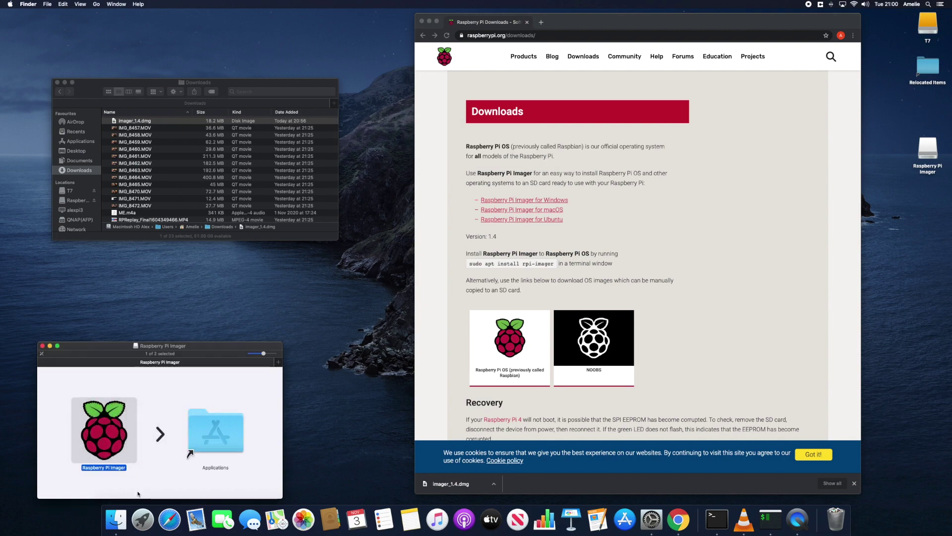
{"action": "left_click", "coordinate": [142, 519]}
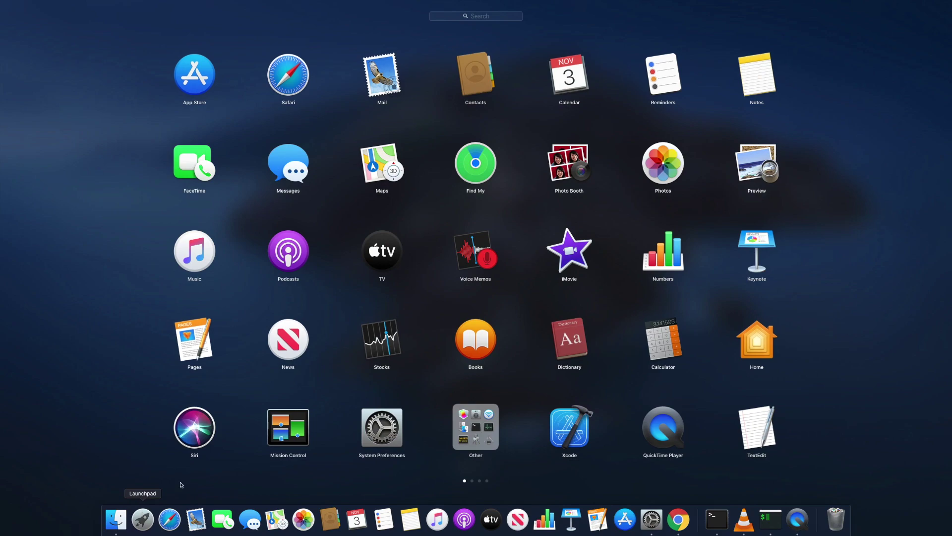
{"action": "scroll", "coordinate": [182, 485], "scroll_direction": "right", "scroll_amount": 5}
{"action": "left_click", "coordinate": [660, 432]}
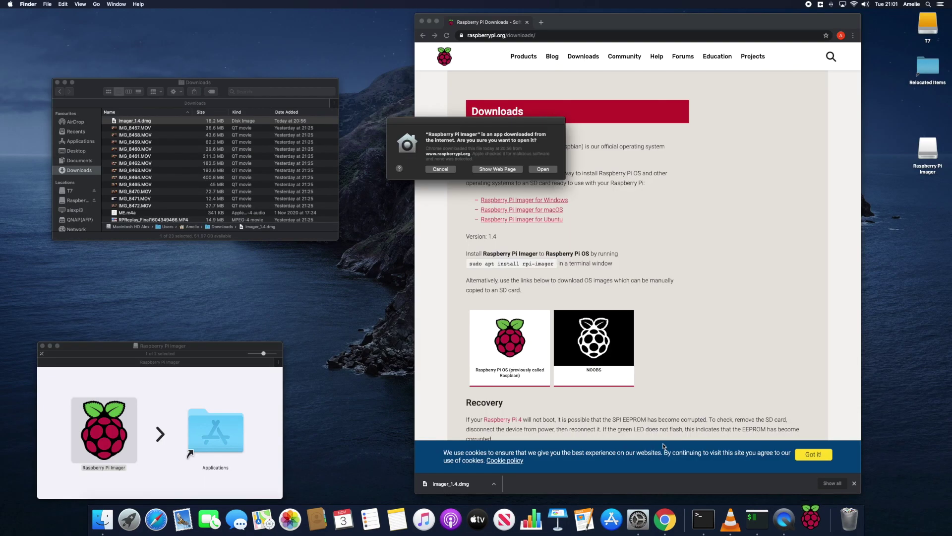
Step: Allow the downloaded Imager to open and list the available target cards
{"action": "left_click", "coordinate": [542, 169]}
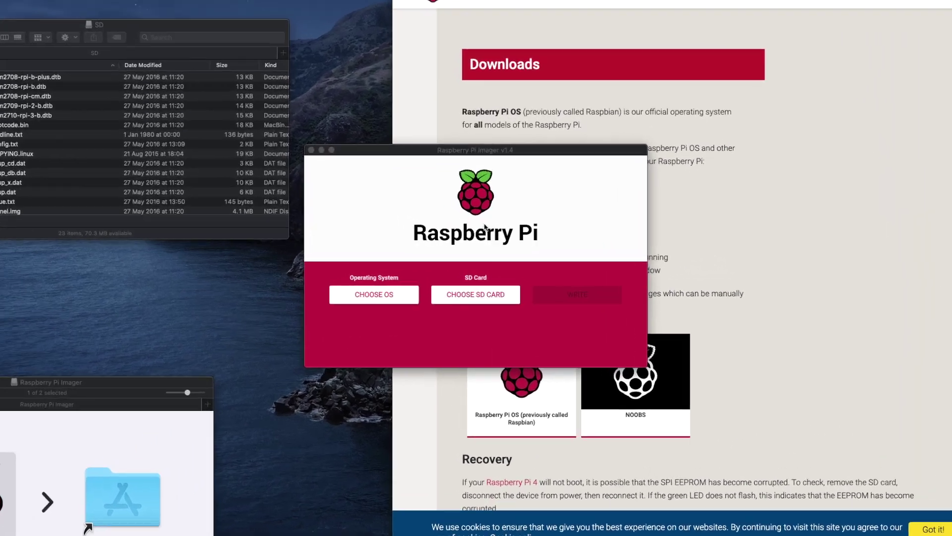
{"action": "left_click", "coordinate": [469, 294]}
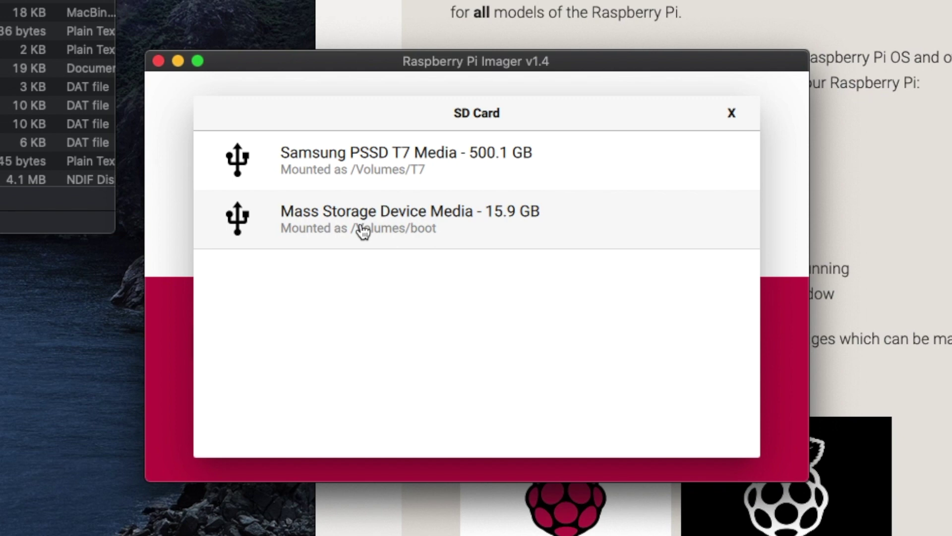
Step: Target the Mass Storage Device and choose Raspberry Pi OS Full (32-bit) under Raspberry Pi OS (other)
{"action": "left_click", "coordinate": [362, 231]}
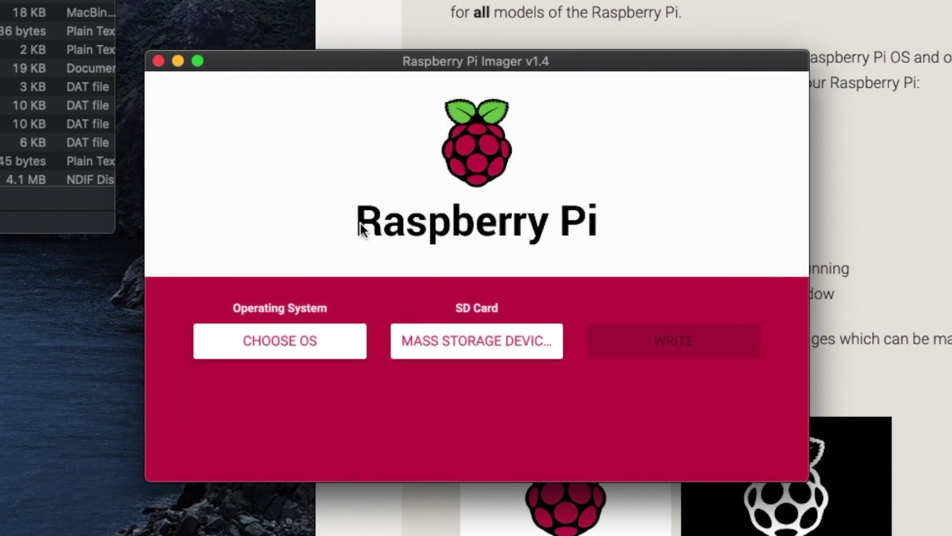
{"action": "left_click", "coordinate": [278, 342]}
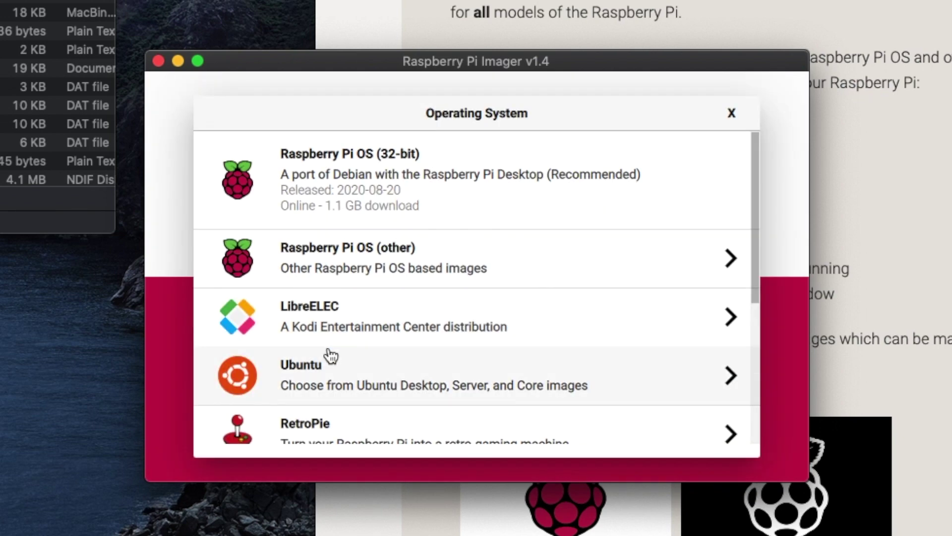
{"action": "scroll", "coordinate": [330, 354], "scroll_direction": "down", "scroll_amount": 5}
{"action": "scroll", "coordinate": [329, 355], "scroll_direction": "up", "scroll_amount": 3}
{"action": "scroll", "coordinate": [330, 355], "scroll_direction": "up", "scroll_amount": 3}
{"action": "scroll", "coordinate": [334, 355], "scroll_direction": "down", "scroll_amount": 4}
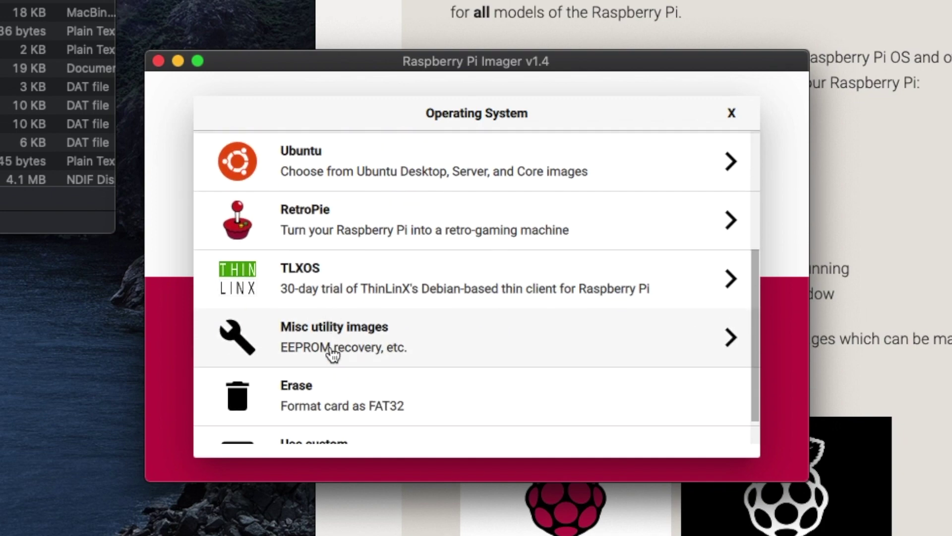
{"action": "scroll", "coordinate": [337, 352], "scroll_direction": "up", "scroll_amount": 3}
{"action": "scroll", "coordinate": [338, 352], "scroll_direction": "up", "scroll_amount": 2}
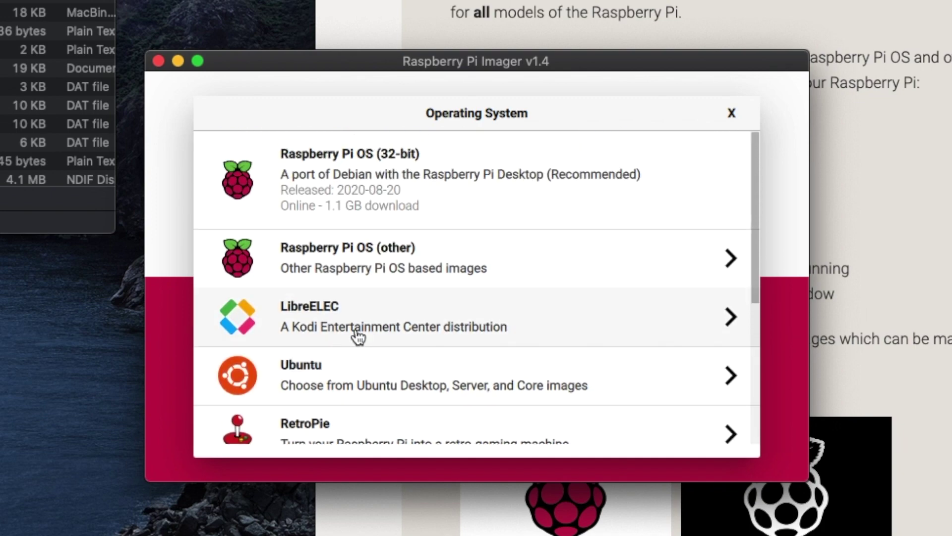
{"action": "left_click", "coordinate": [415, 279]}
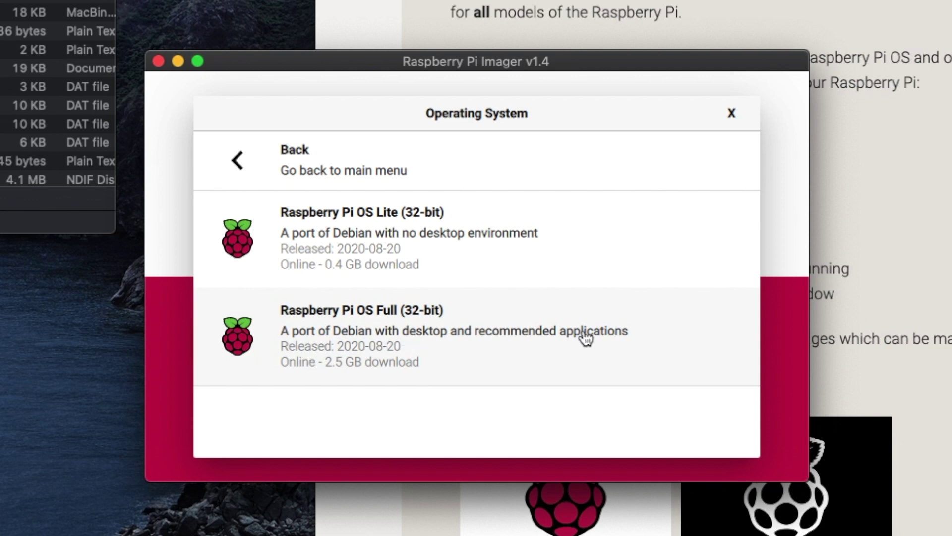
{"action": "left_click", "coordinate": [424, 339]}
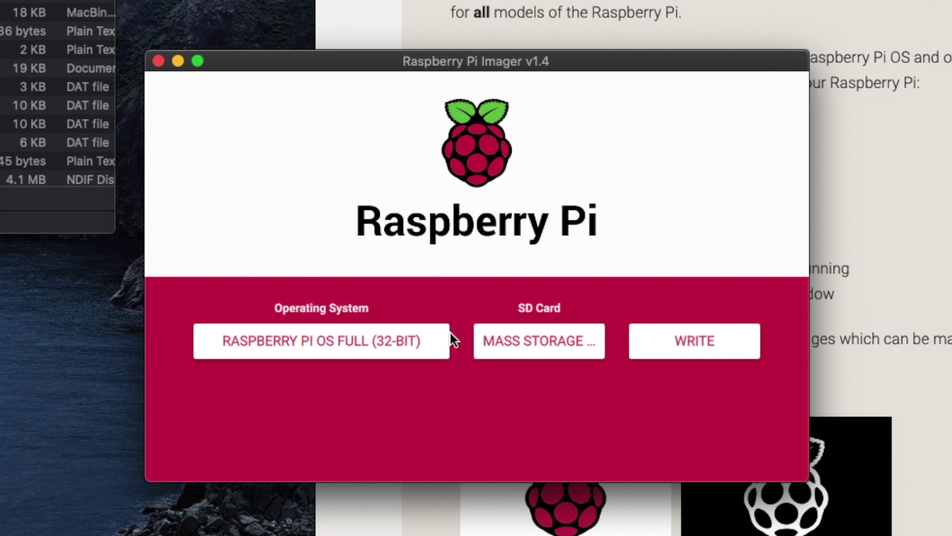
Step: Select the 15.9 GB Mass Storage Device Media and start writing, accepting the erase
{"action": "left_click", "coordinate": [515, 340]}
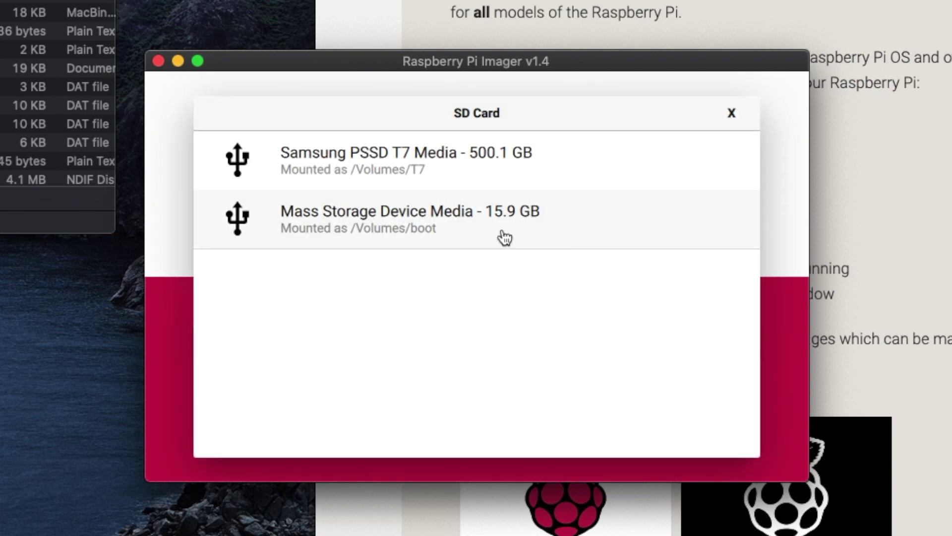
{"action": "left_click", "coordinate": [504, 237]}
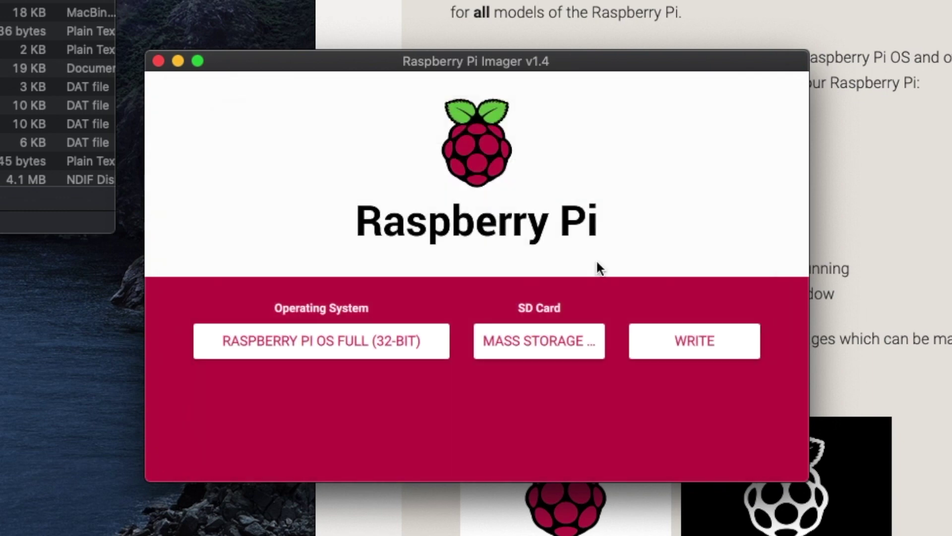
{"action": "left_click", "coordinate": [690, 340]}
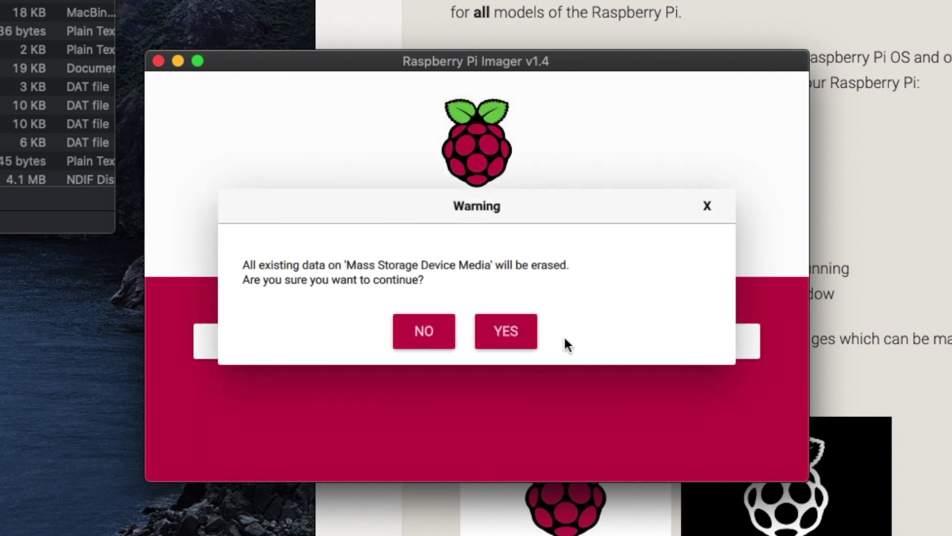
{"action": "left_click", "coordinate": [518, 335]}
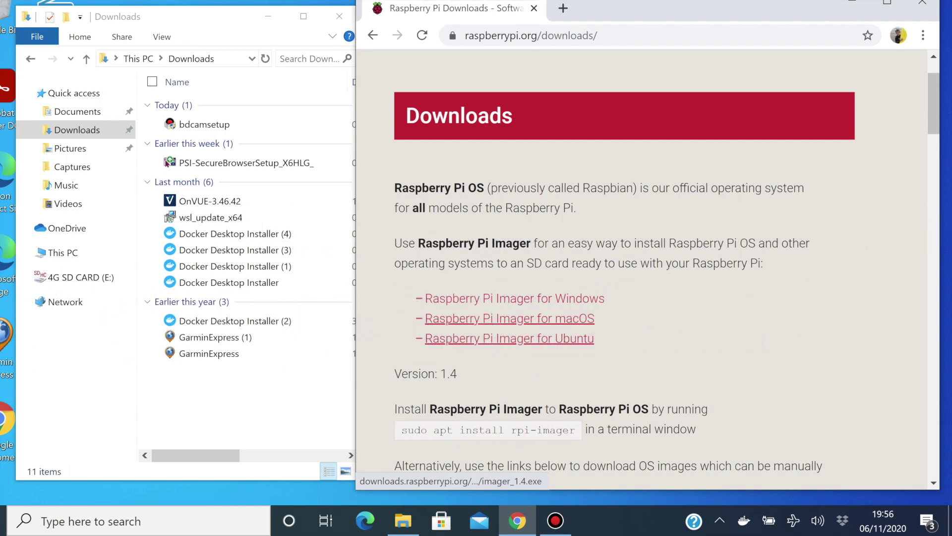
Step: Download the Windows installer imager_1.4 and run it to install Raspberry Pi Imager 1.4
{"action": "left_click", "coordinate": [515, 298]}
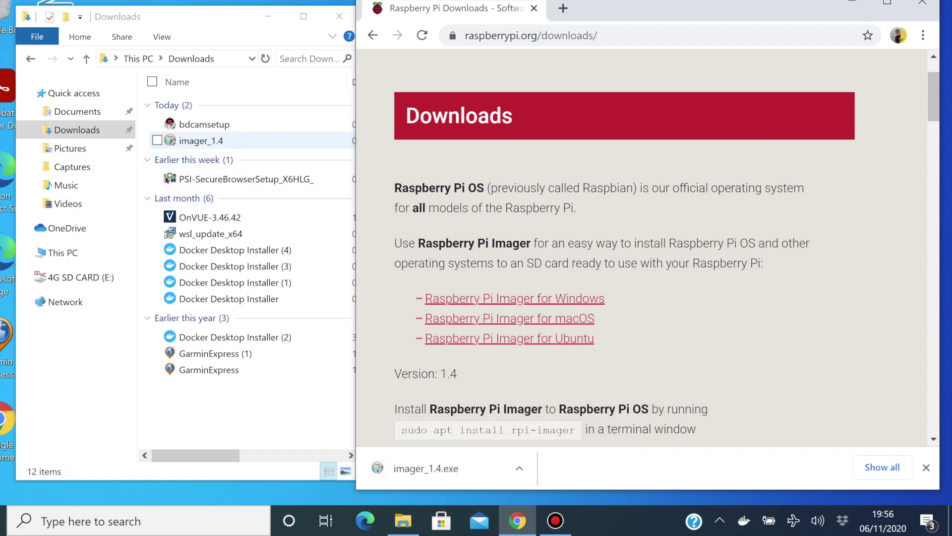
{"action": "left_click", "coordinate": [216, 142]}
{"action": "right_click", "coordinate": [216, 143]}
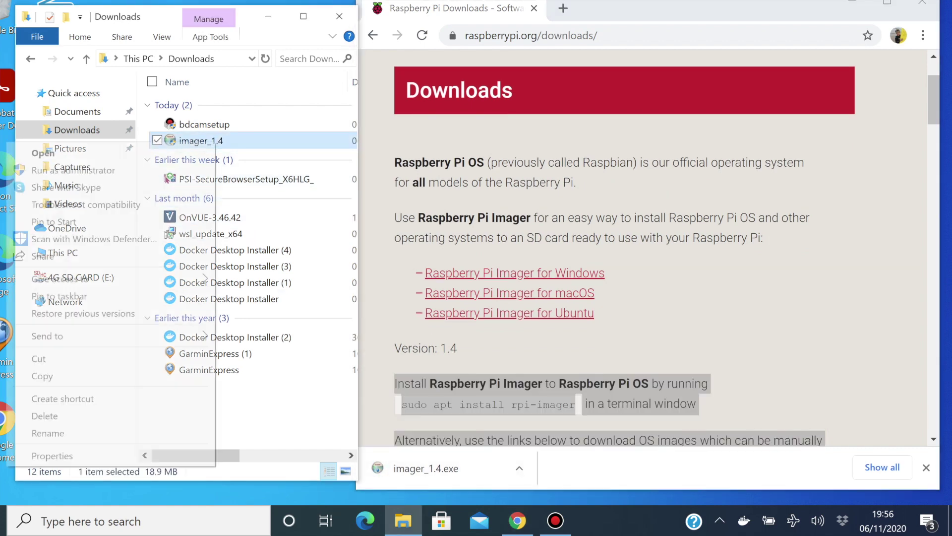
{"action": "key", "text": "Escape"}
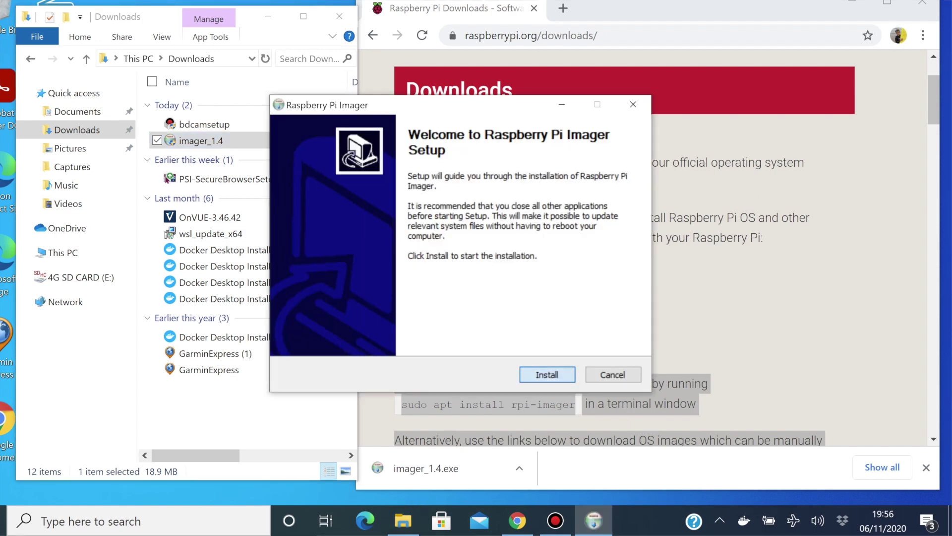
{"action": "key", "text": "Return"}
{"action": "key", "text": "Return"}
{"action": "key", "text": "Return"}
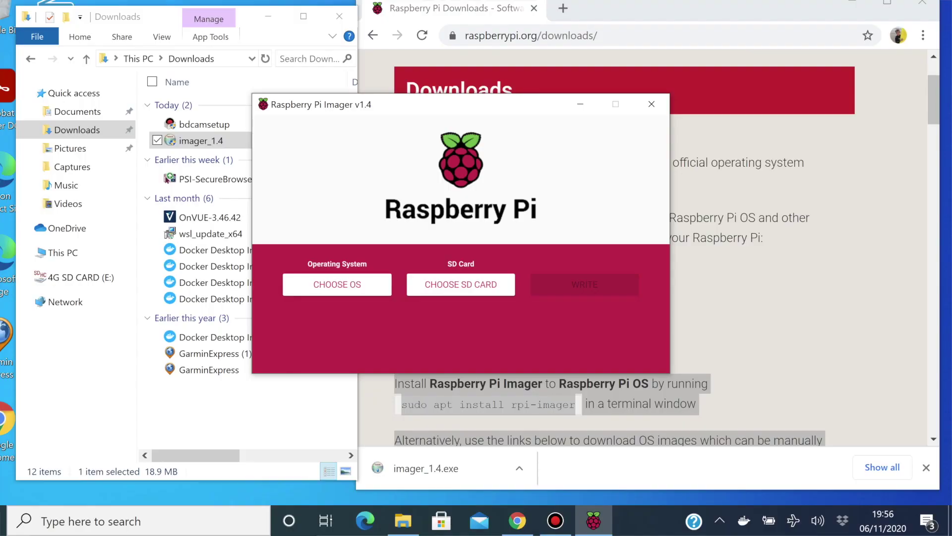
Step: Write Raspberry Pi OS Lite (32-bit) to the 4.0 GB SDHC card, accepting the erase warning
{"action": "left_click", "coordinate": [461, 284]}
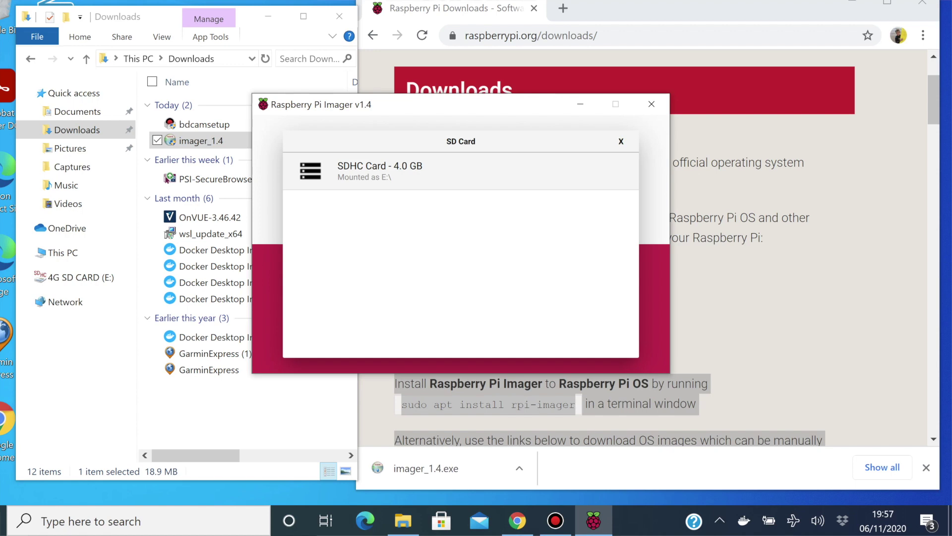
{"action": "left_click", "coordinate": [379, 172]}
{"action": "left_click", "coordinate": [336, 284]}
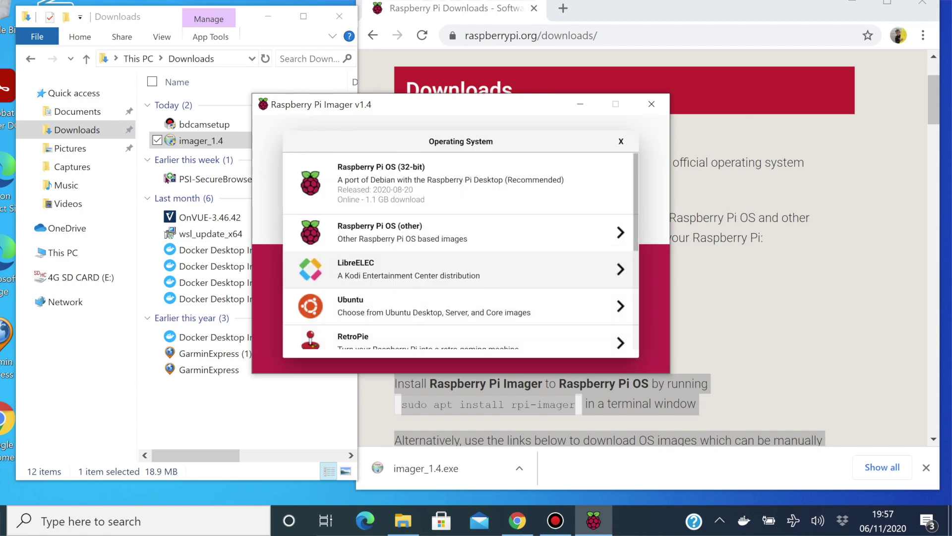
{"action": "scroll", "coordinate": [461, 257], "scroll_direction": "down", "scroll_amount": 5}
{"action": "scroll", "coordinate": [460, 248], "scroll_direction": "up", "scroll_amount": 5}
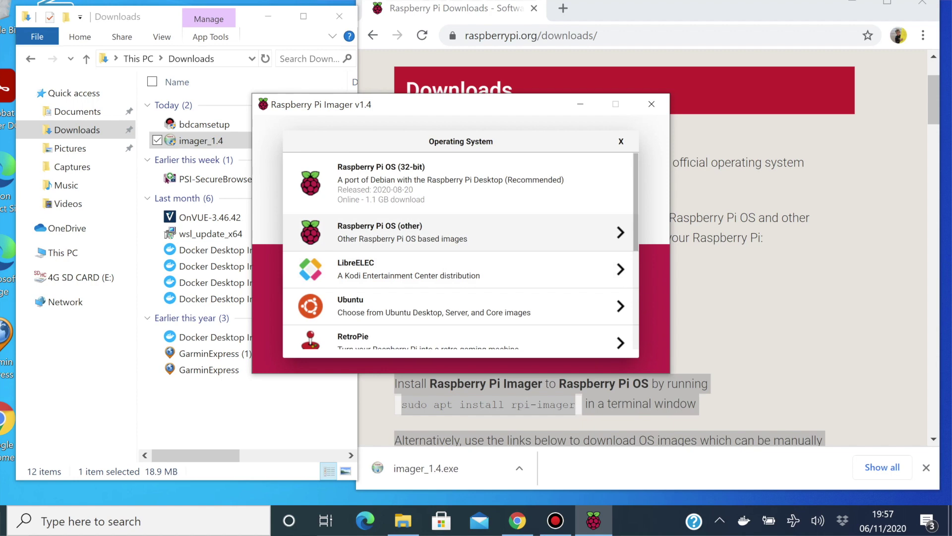
{"action": "left_click", "coordinate": [461, 232]}
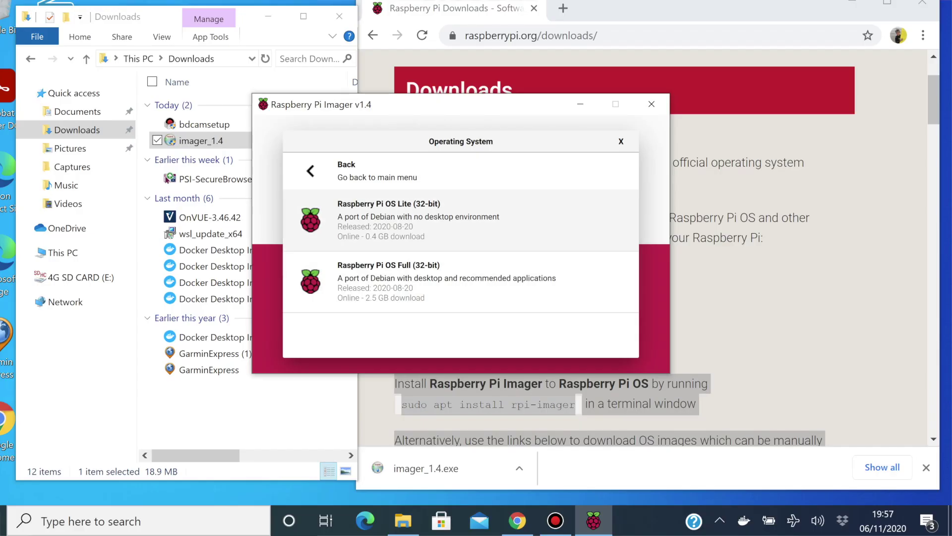
{"action": "left_click", "coordinate": [273, 327]}
{"action": "left_click", "coordinate": [598, 285]}
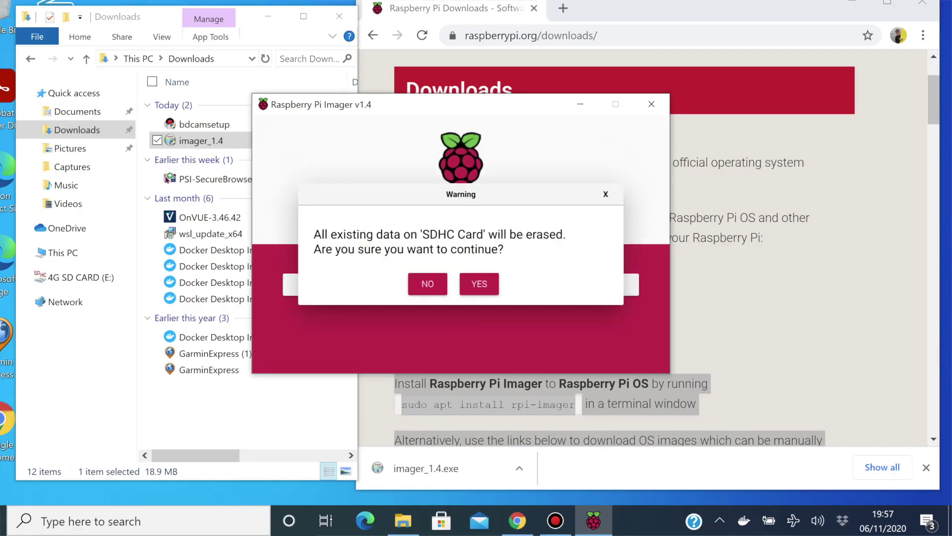
{"action": "left_click", "coordinate": [479, 284]}
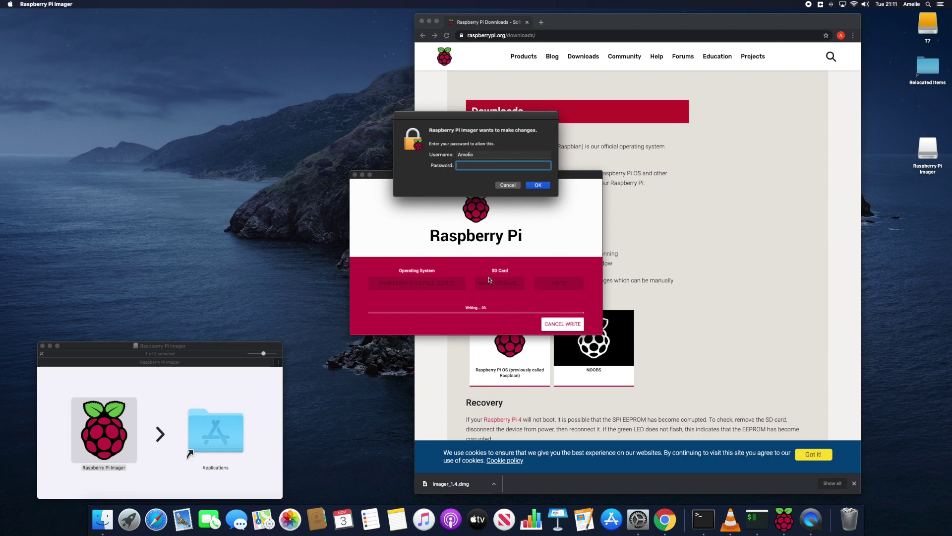
Step: Enter the macOS account password in the authorisation dialog and submit it
{"action": "key", "text": "super+v"}
{"action": "key", "text": "Return"}
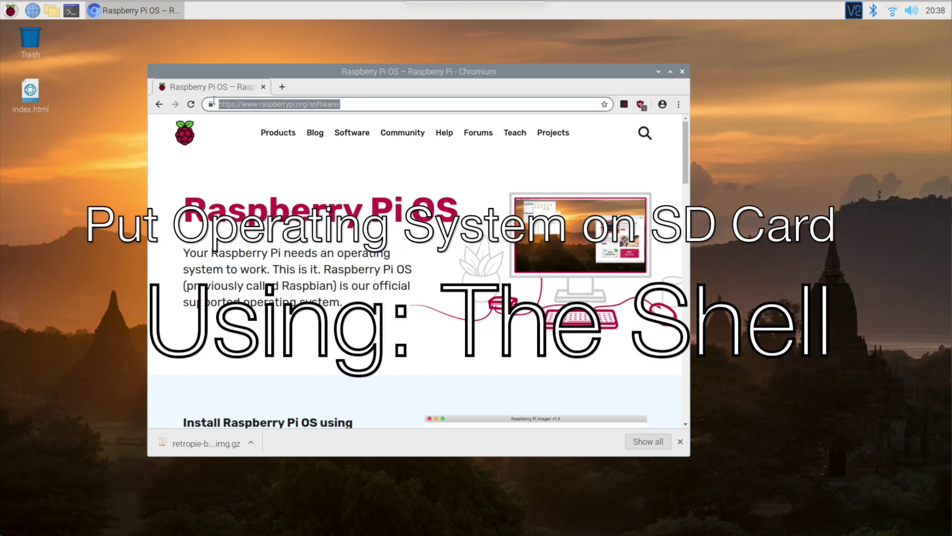
Step: Browse the raspberrypi.org software page and open the full operating system downloads list
{"action": "scroll", "coordinate": [417, 272], "scroll_direction": "down", "scroll_amount": 2}
{"action": "scroll", "coordinate": [373, 230], "scroll_direction": "down", "scroll_amount": 11}
{"action": "scroll", "coordinate": [373, 229], "scroll_direction": "up", "scroll_amount": 9}
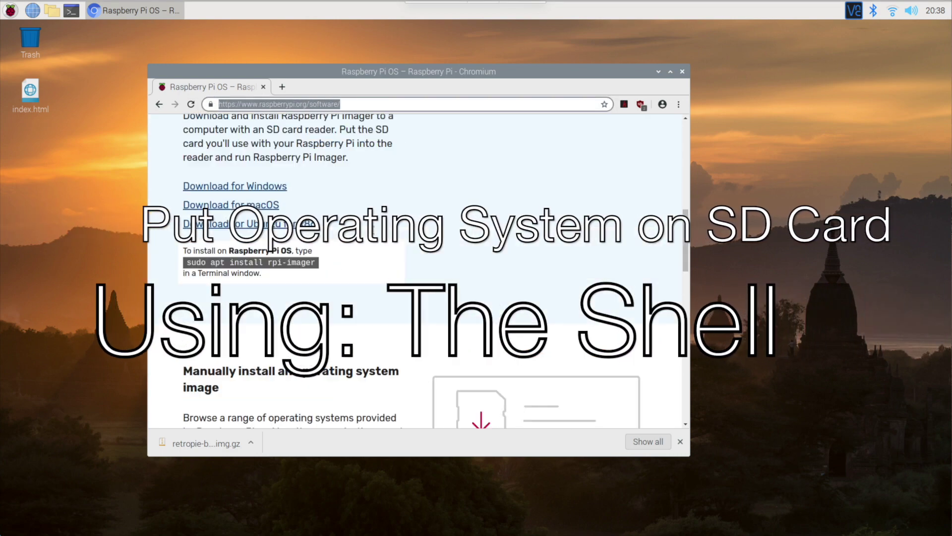
{"action": "scroll", "coordinate": [373, 230], "scroll_direction": "down", "scroll_amount": 10}
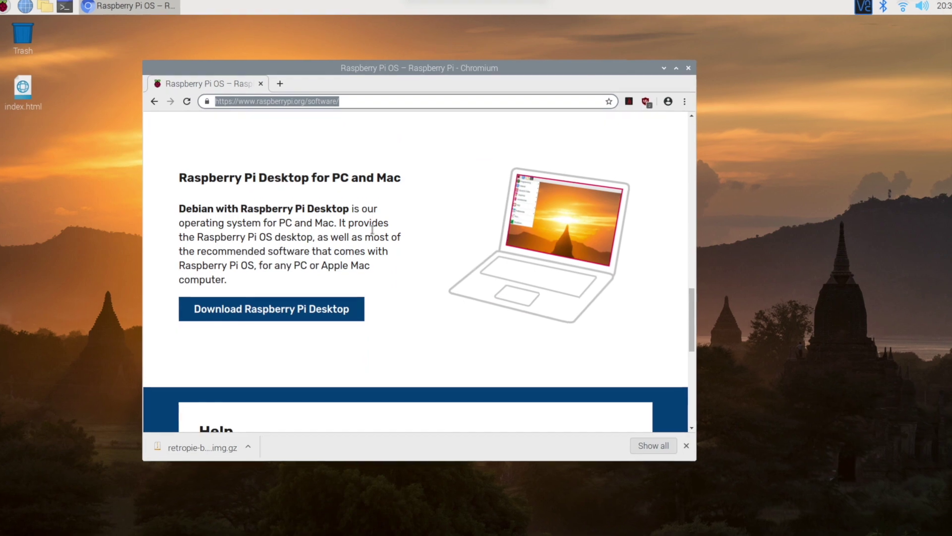
{"action": "scroll", "coordinate": [373, 230], "scroll_direction": "up", "scroll_amount": 2}
{"action": "scroll", "coordinate": [371, 229], "scroll_direction": "down", "scroll_amount": 6}
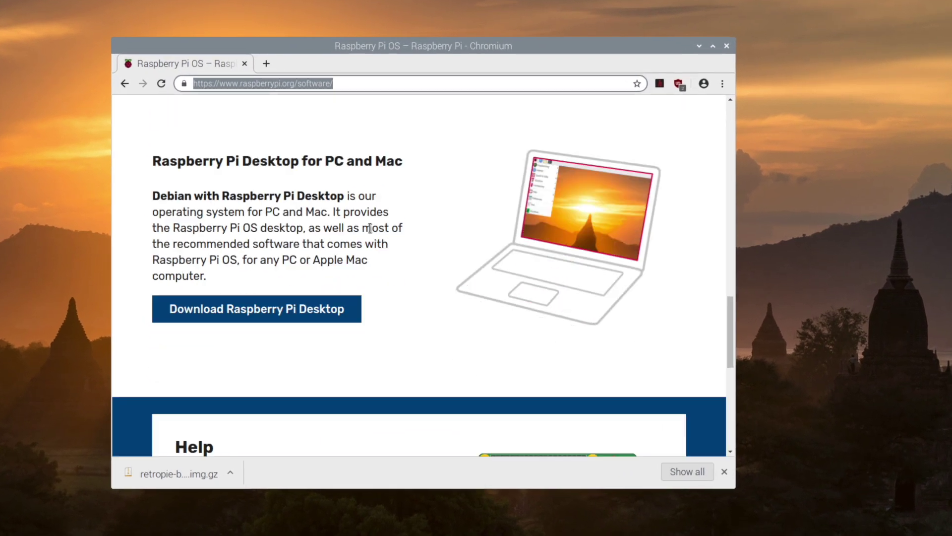
{"action": "scroll", "coordinate": [369, 226], "scroll_direction": "up", "scroll_amount": 8}
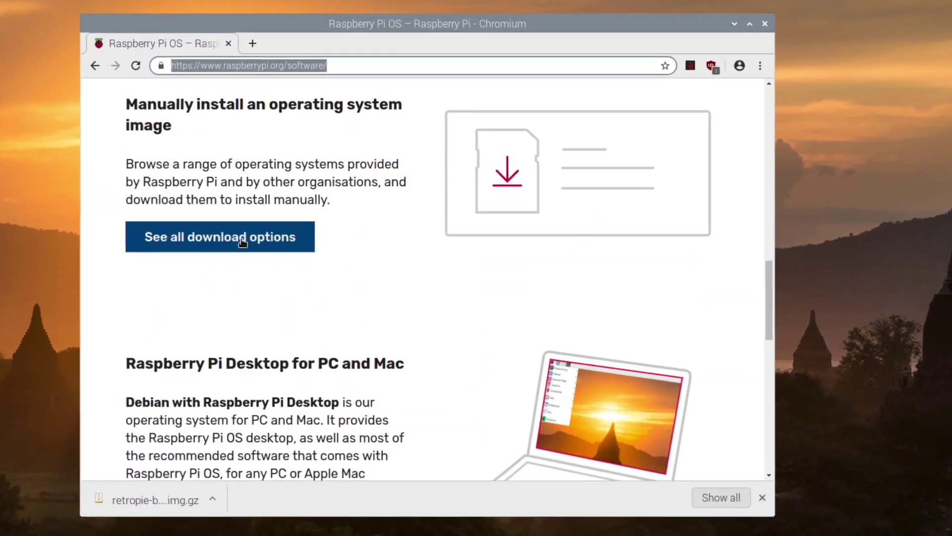
{"action": "left_click", "coordinate": [240, 238]}
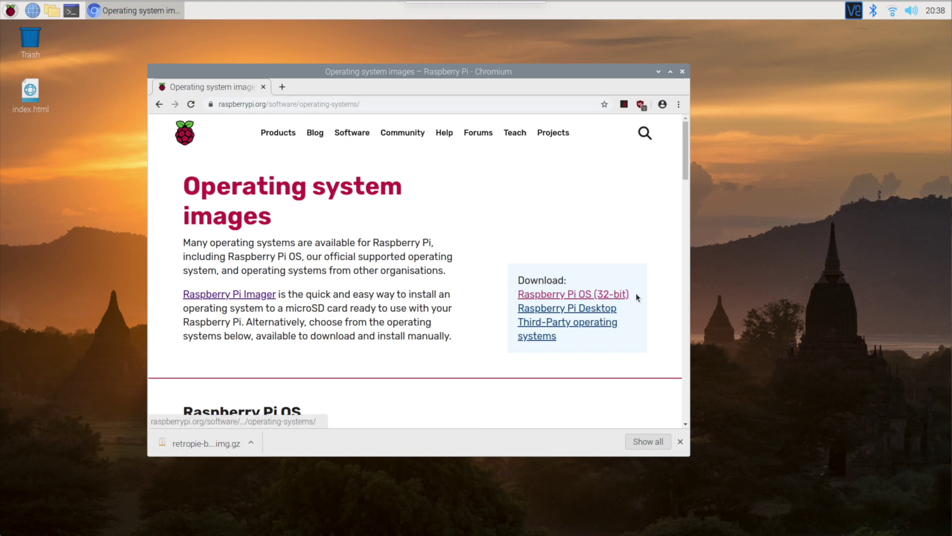
{"action": "left_click_drag", "start_coordinate": [629, 294], "coordinate": [517, 294]}
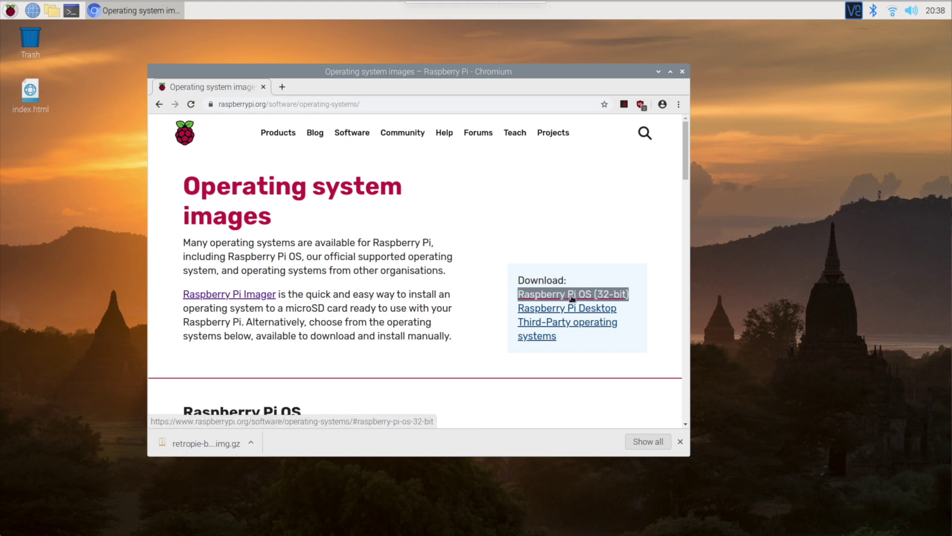
Step: Download the RetroPie Raspberry Pi 4/400 image from retropie.org.uk and open the home folder in the file manager
{"action": "scroll", "coordinate": [499, 305], "scroll_direction": "down", "scroll_amount": 10}
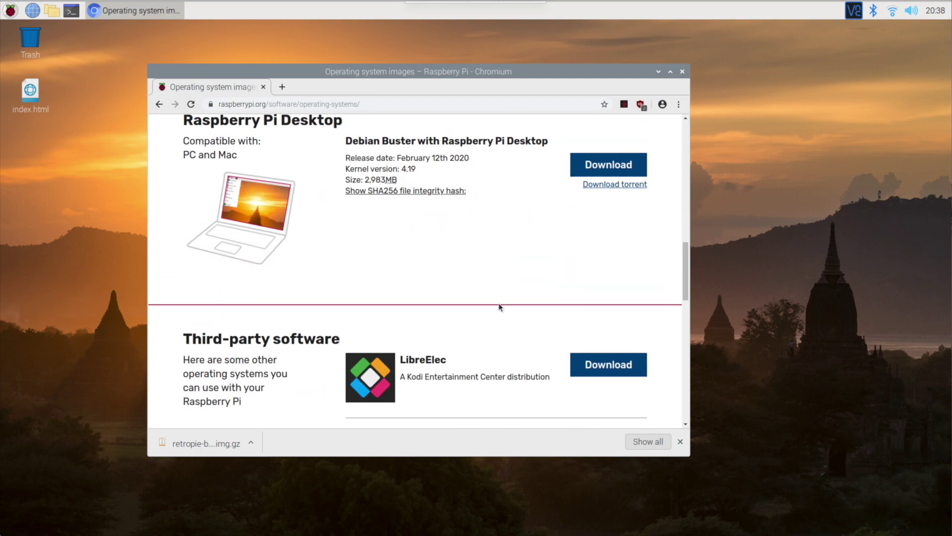
{"action": "scroll", "coordinate": [499, 305], "scroll_direction": "down", "scroll_amount": 5}
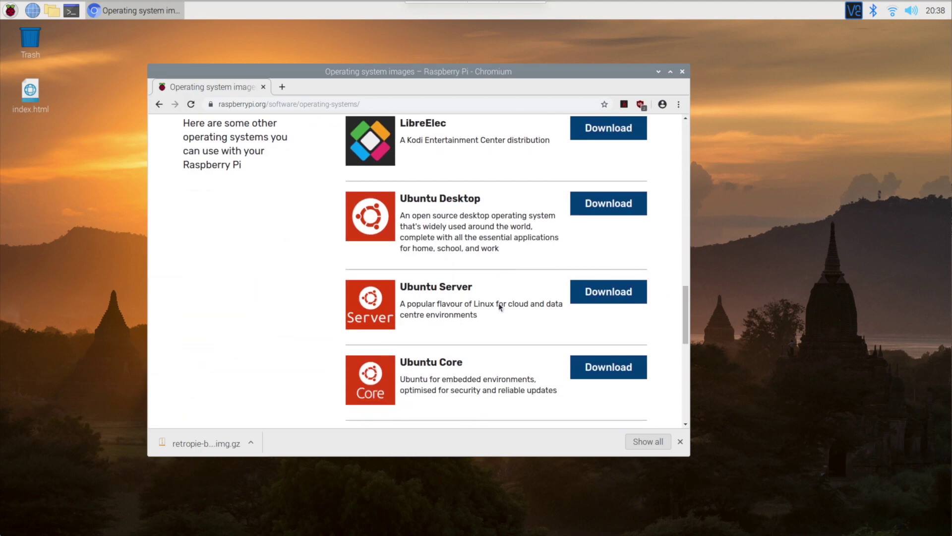
{"action": "scroll", "coordinate": [498, 303], "scroll_direction": "down", "scroll_amount": 5}
{"action": "left_click", "coordinate": [609, 206]}
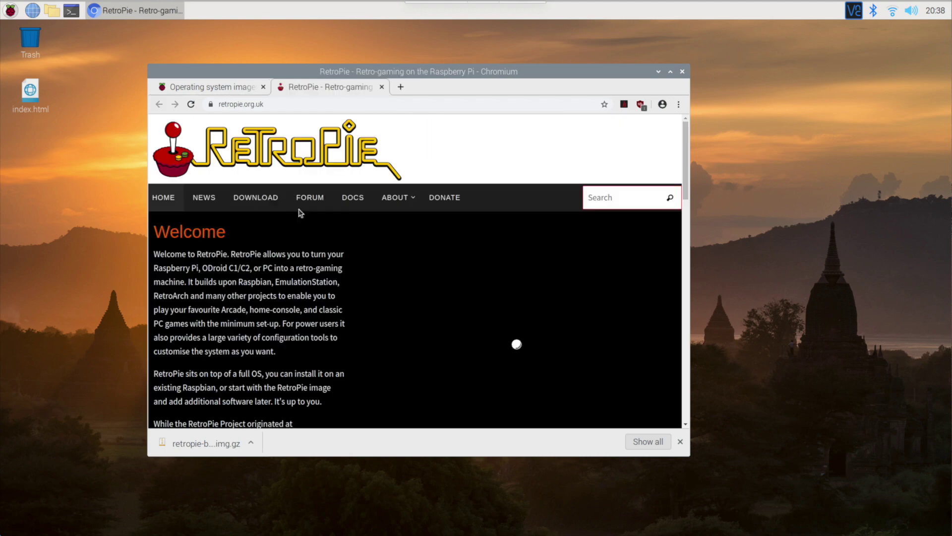
{"action": "left_click", "coordinate": [254, 198]}
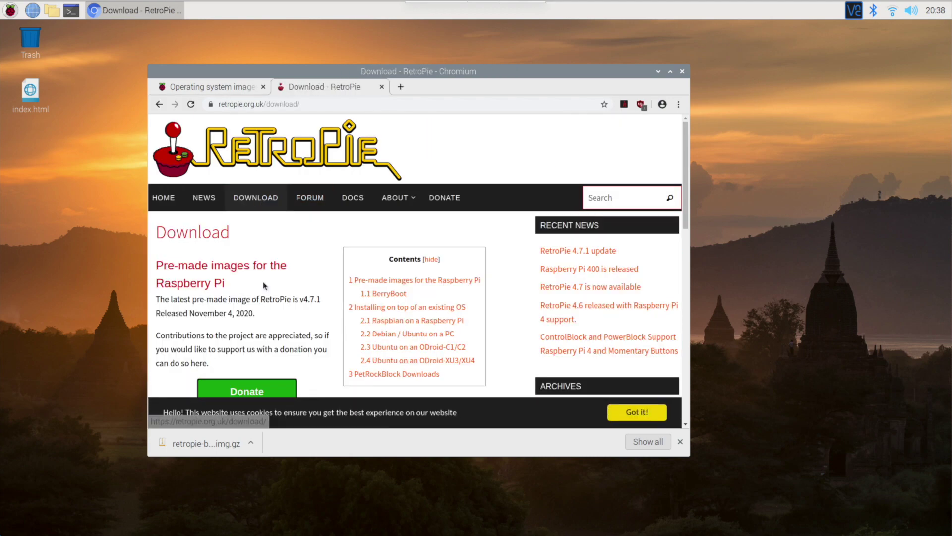
{"action": "scroll", "coordinate": [303, 251], "scroll_direction": "down", "scroll_amount": 5}
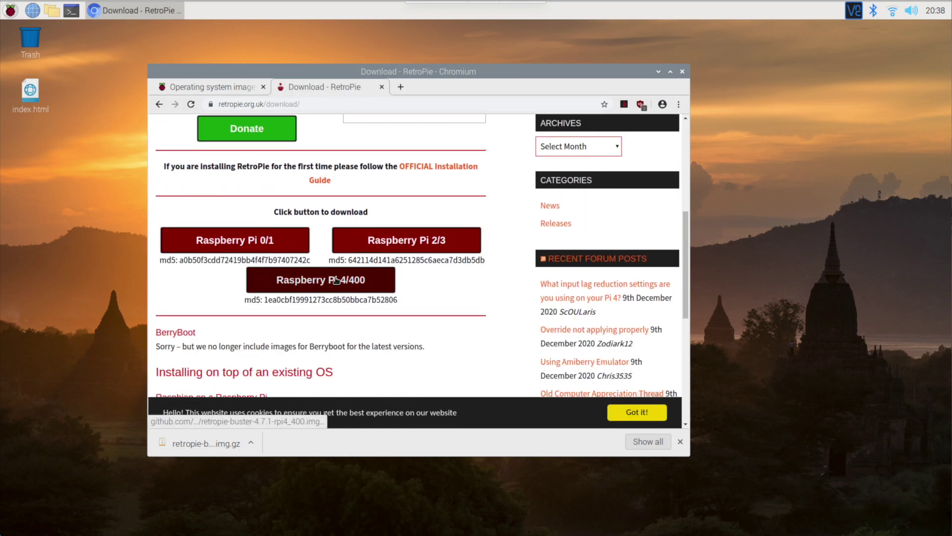
{"action": "left_click", "coordinate": [336, 280]}
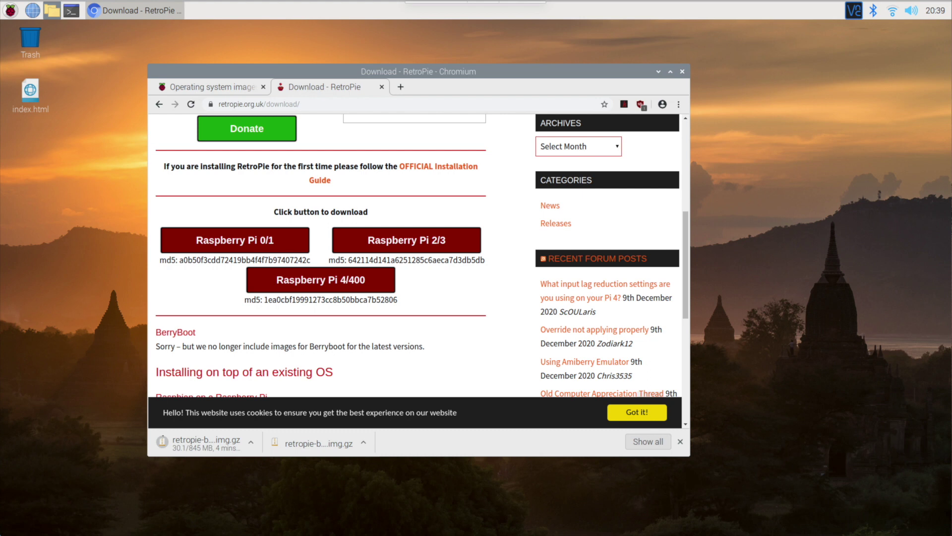
{"action": "left_click", "coordinate": [52, 10]}
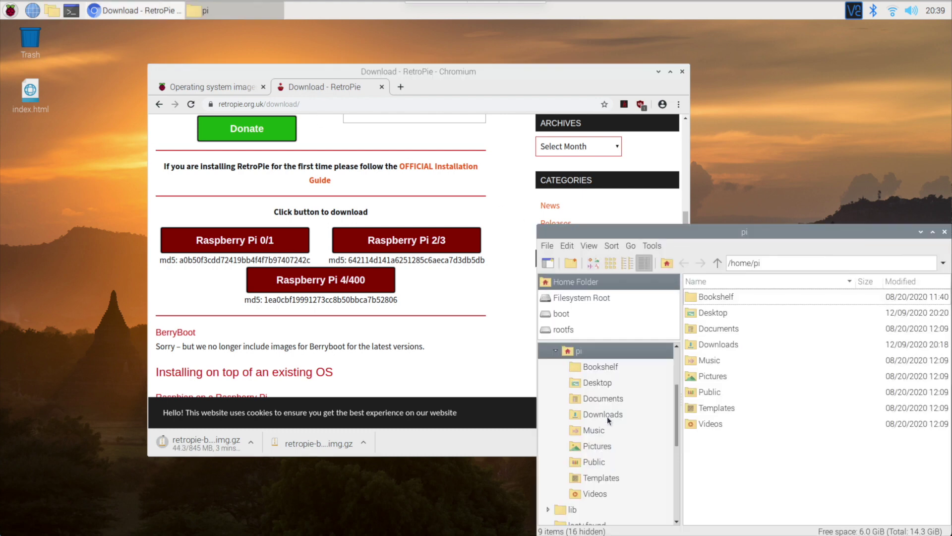
Step: Show the Downloads folder with the partial .crdownload file and open LXTerminal with Ctrl+Alt+T
{"action": "left_click", "coordinate": [607, 415]}
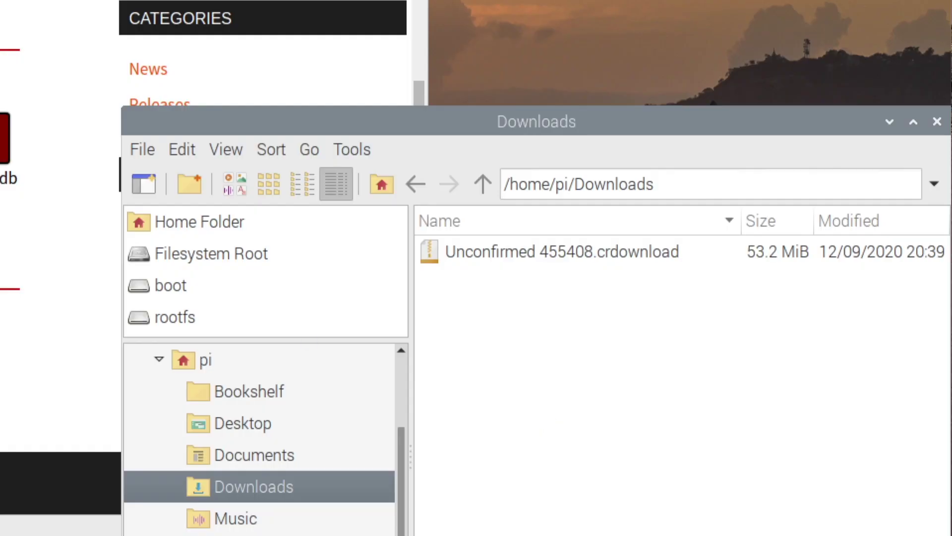
{"action": "key", "text": "ctrl+alt+t"}
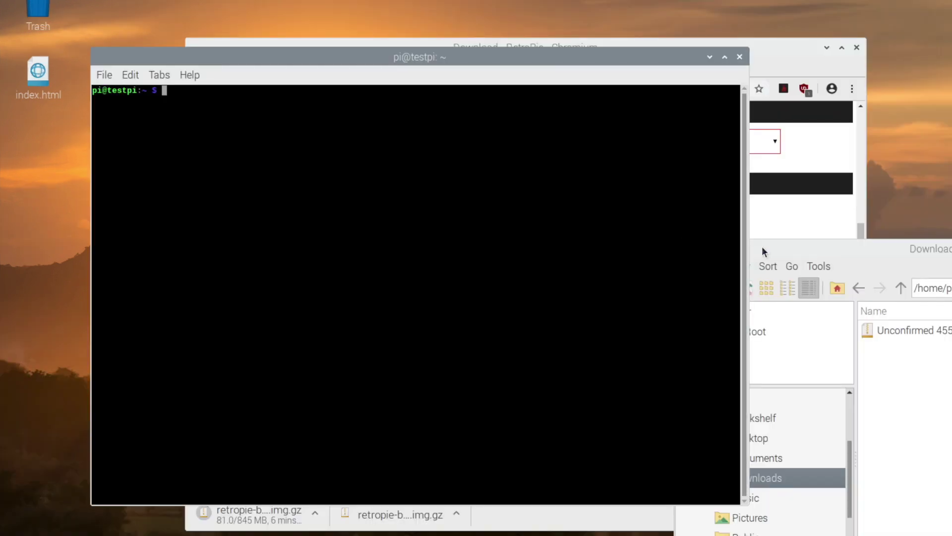
Step: Change into the Downloads folder and list its contents with ls -al
{"action": "left_click_drag", "start_coordinate": [610, 231], "coordinate": [651, 109]}
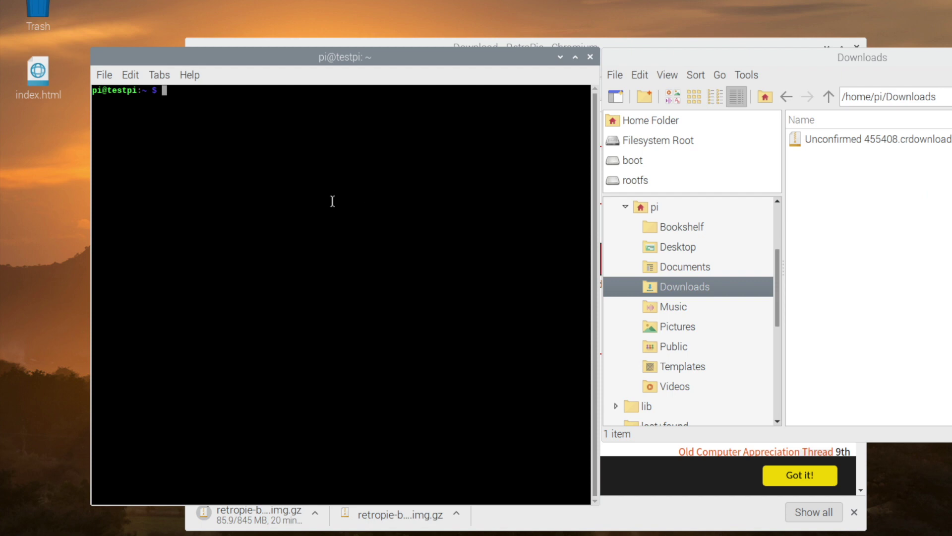
{"action": "type", "text": "cd Do"}
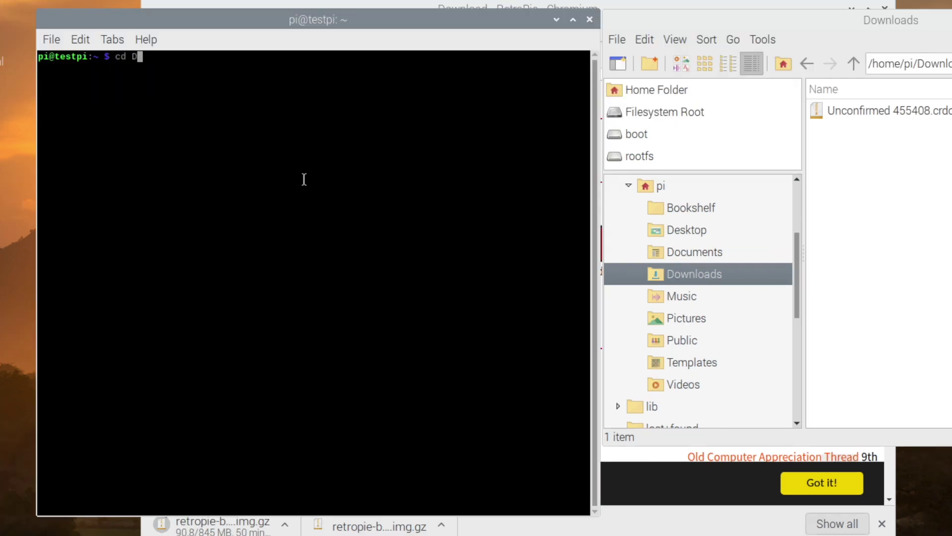
{"action": "key", "text": "Tab"}
{"action": "key", "text": "Tab"}
{"action": "key", "text": "Tab"}
{"action": "key", "text": "Tab"}
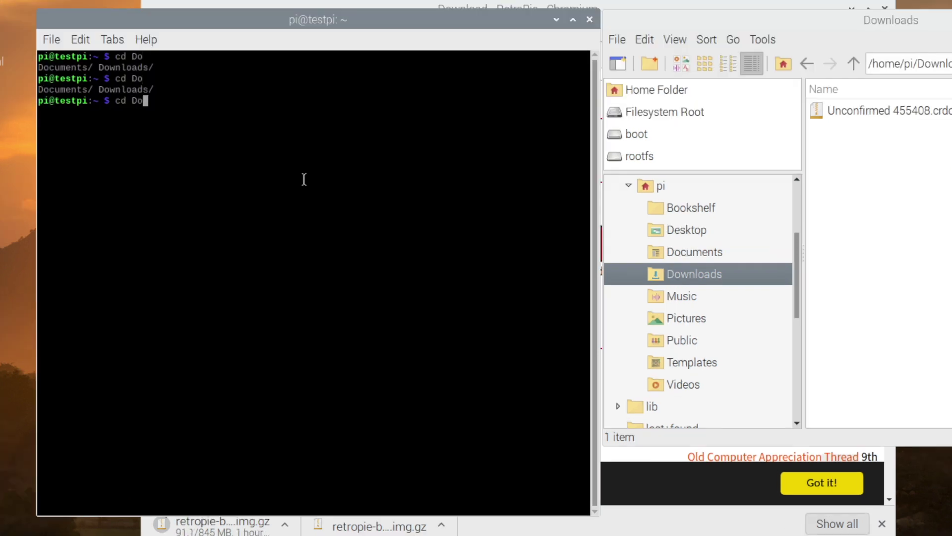
{"action": "type", "text": "w"}
{"action": "key", "text": "Tab"}
{"action": "key", "text": "Return"}
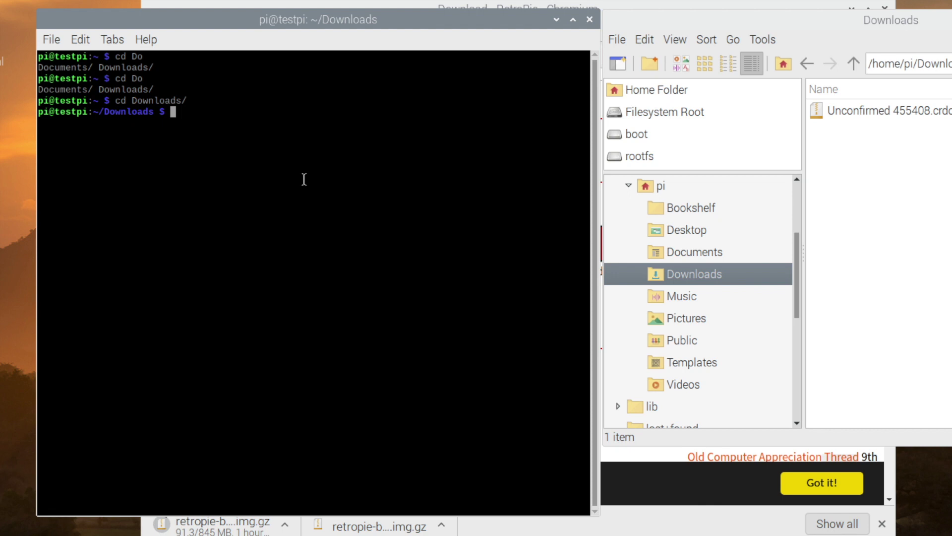
{"action": "type", "text": "ls -al"}
{"action": "key", "text": "Return"}
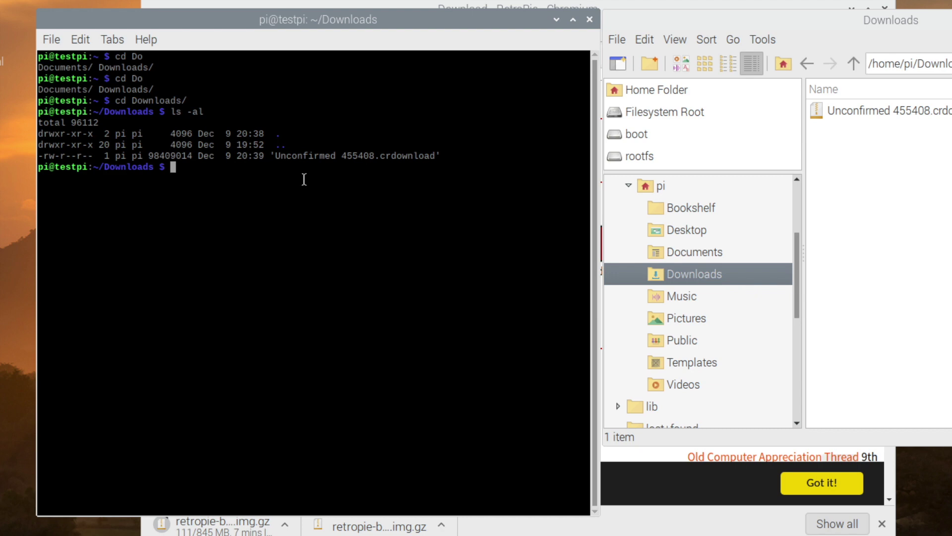
Step: Run lsblk -p before and after inserting the card, revealing the 7.4G /dev/sda
{"action": "type", "text": "lsblk"}
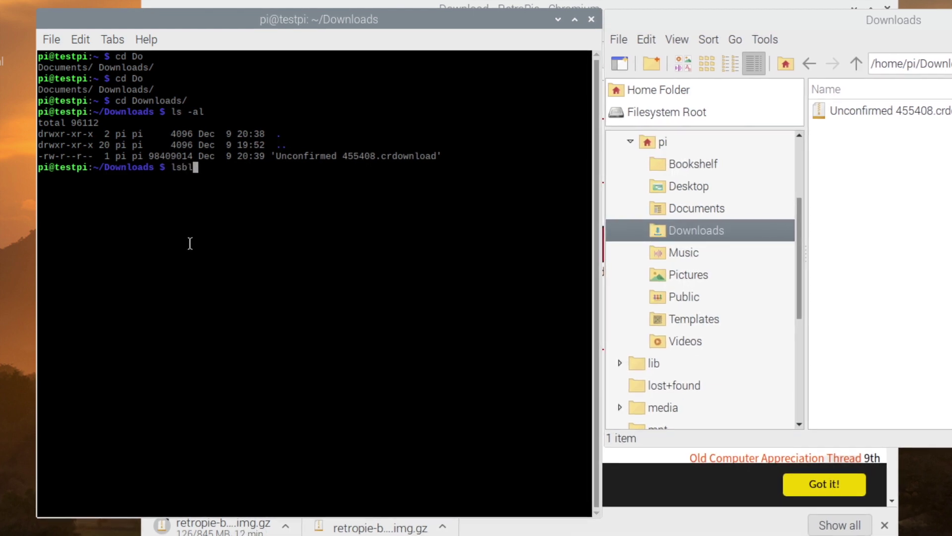
{"action": "type", "text": " -p"}
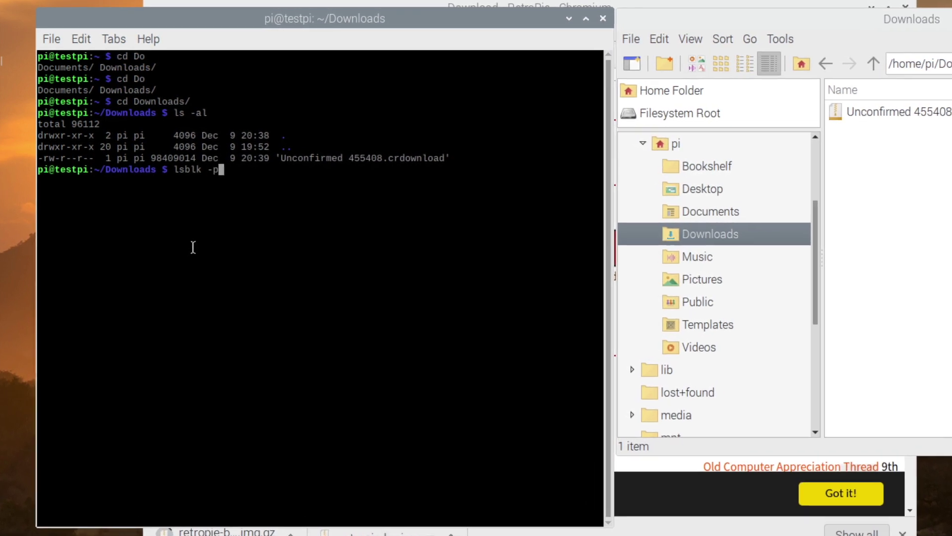
{"action": "key", "text": "Return"}
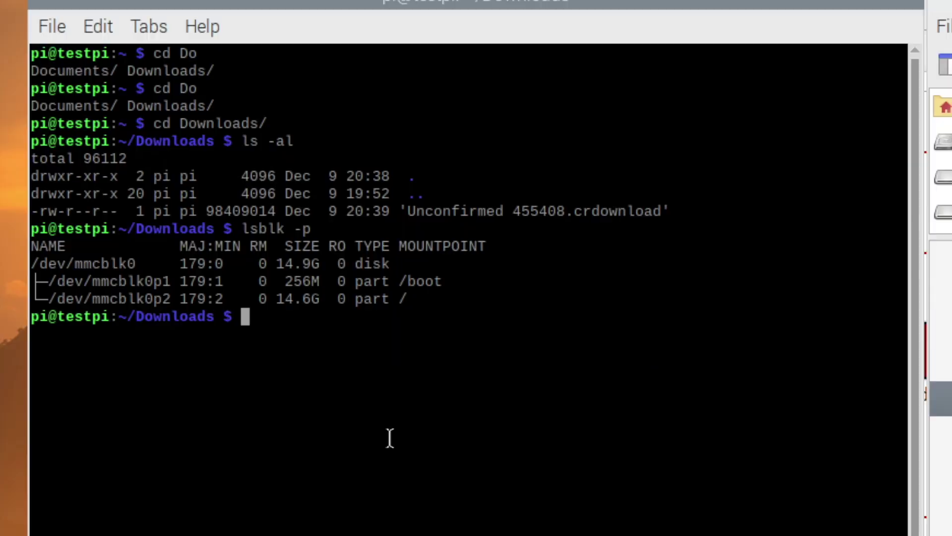
{"action": "key", "text": "Up"}
{"action": "key", "text": "Return"}
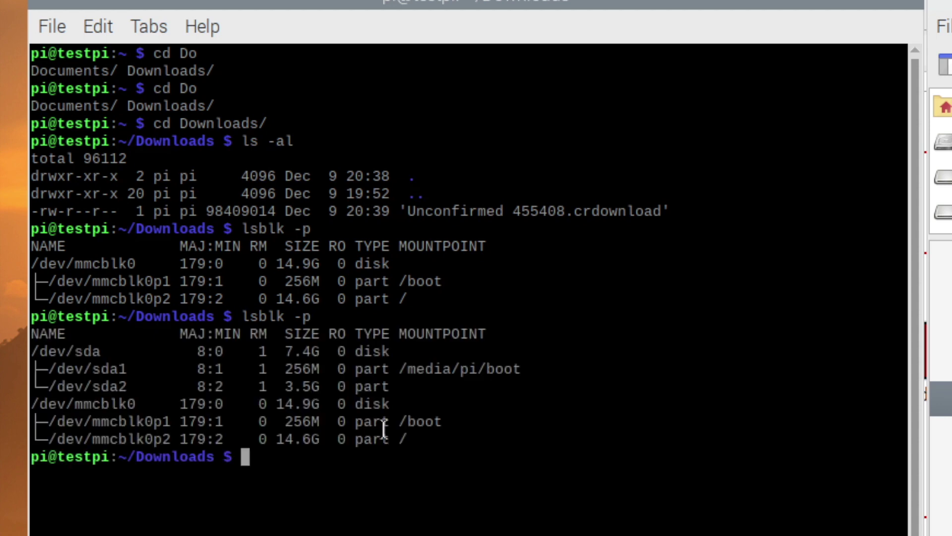
{"action": "left_click_drag", "start_coordinate": [34, 348], "coordinate": [445, 382]}
Step: Unmount /dev/sda1, then rerun lsblk -p to confirm it has no mountpoint
{"action": "left_click", "coordinate": [384, 506]}
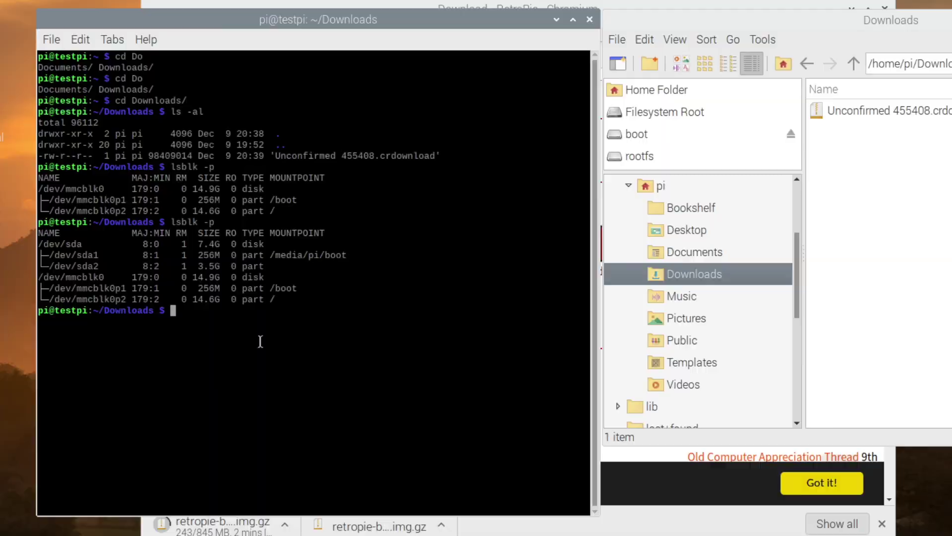
{"action": "type", "text": "umount /dev/d"}
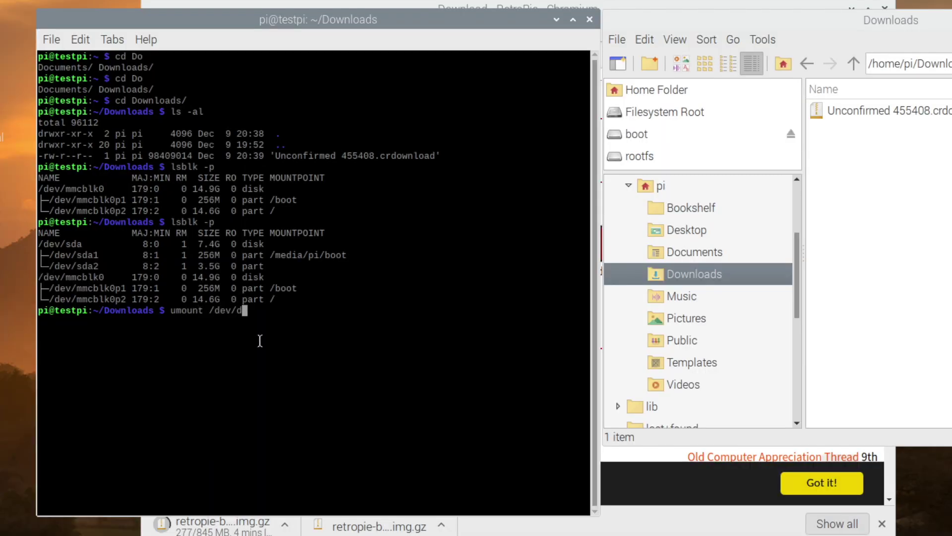
{"action": "key", "text": "BackSpace"}
{"action": "type", "text": "sda1"}
{"action": "left_click_drag", "start_coordinate": [347, 255], "coordinate": [38, 256]}
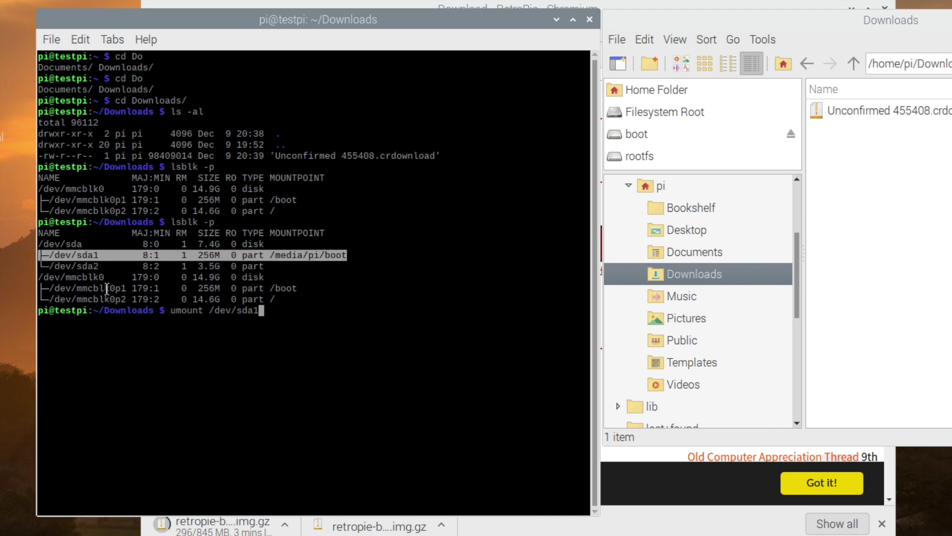
{"action": "left_click", "coordinate": [273, 310]}
{"action": "key", "text": "Return"}
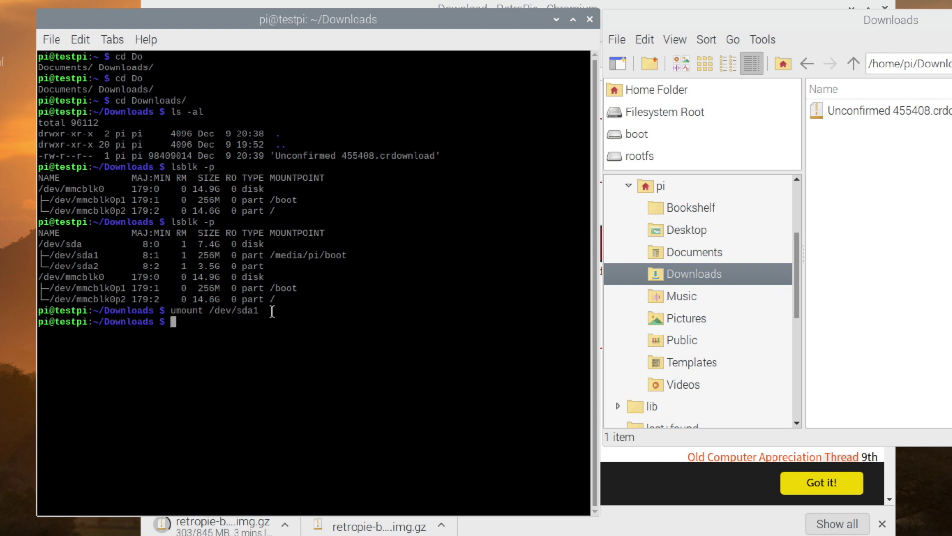
{"action": "key", "text": "Up"}
{"action": "key", "text": "Up"}
{"action": "key", "text": "Return"}
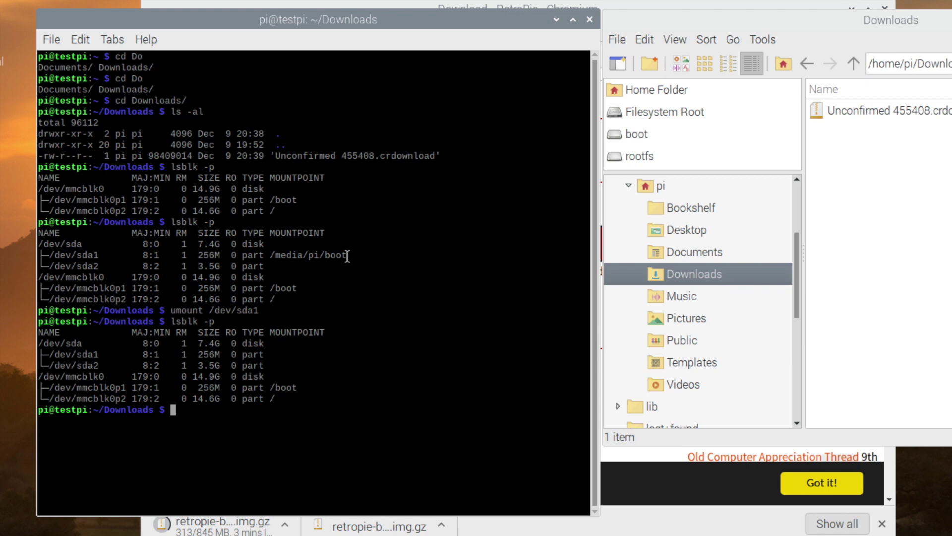
{"action": "left_click_drag", "start_coordinate": [348, 255], "coordinate": [30, 253]}
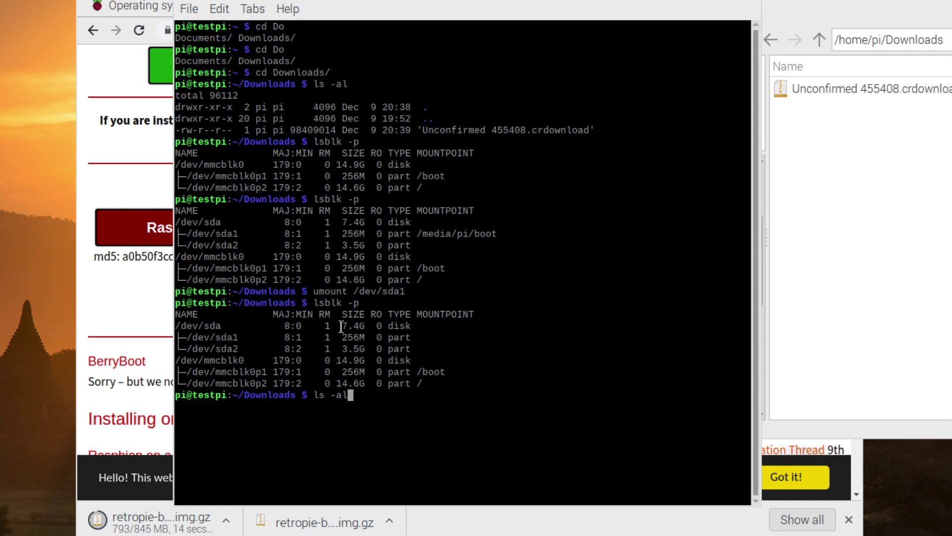
Step: Gunzip retropie-buster-4.7.1-rpi4_400.img.gz into the .img file, then begin the sudo dd bs=16M command
{"action": "key", "text": "Return"}
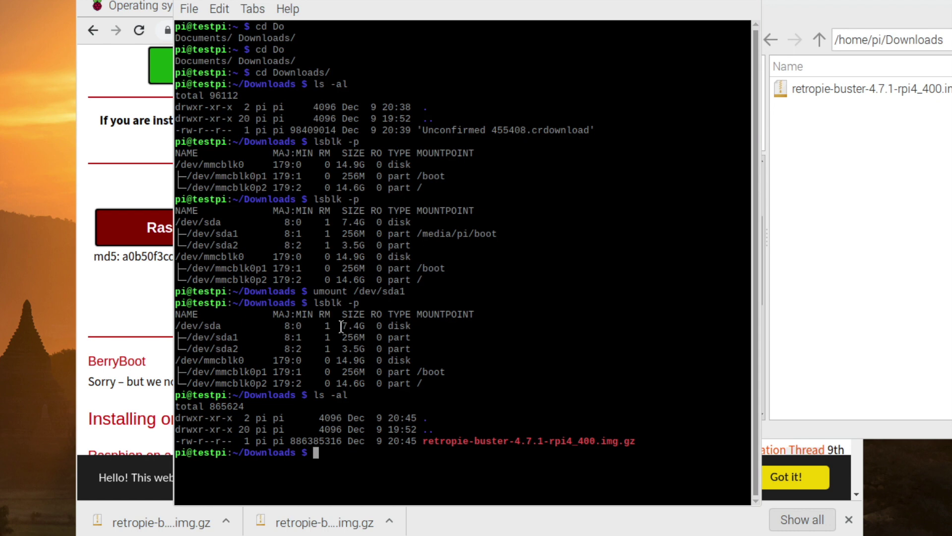
{"action": "type", "text": "gunzip re"}
{"action": "key", "text": "Tab"}
{"action": "key", "text": "Return"}
{"action": "type", "text": "ls -al"}
{"action": "key", "text": "Return"}
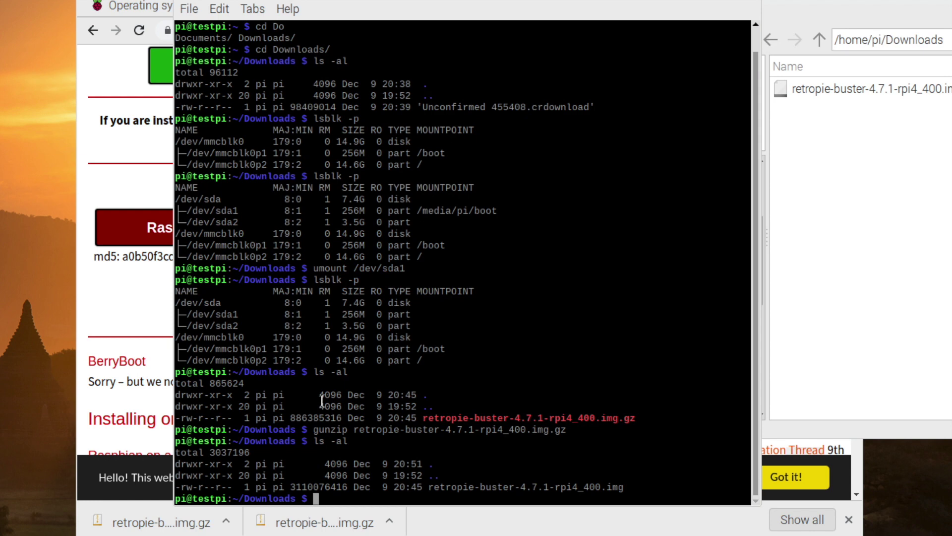
{"action": "type", "text": "sudo dd bs=16M if=re"}
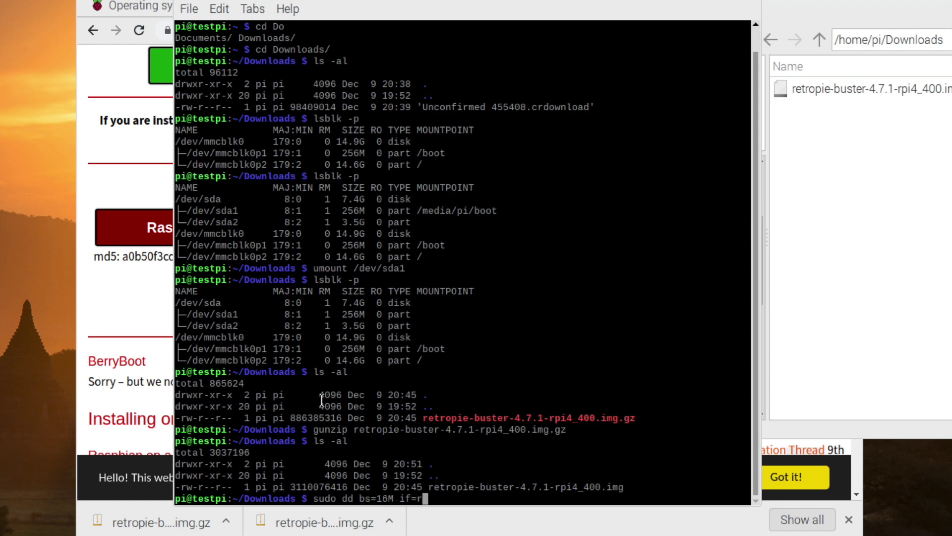
{"action": "key", "text": "Tab"}
{"action": "type", "text": "of=/dev/"}
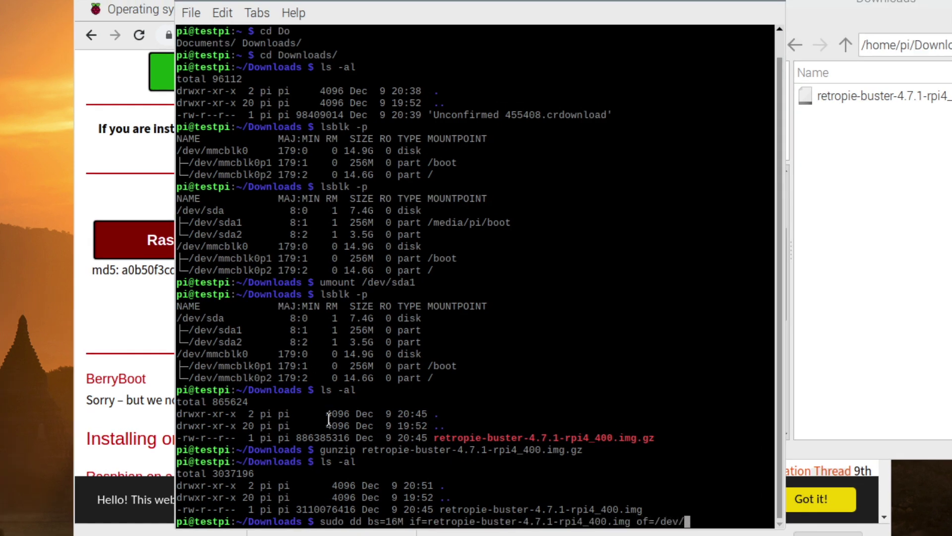
{"action": "type", "text": "sda status"}
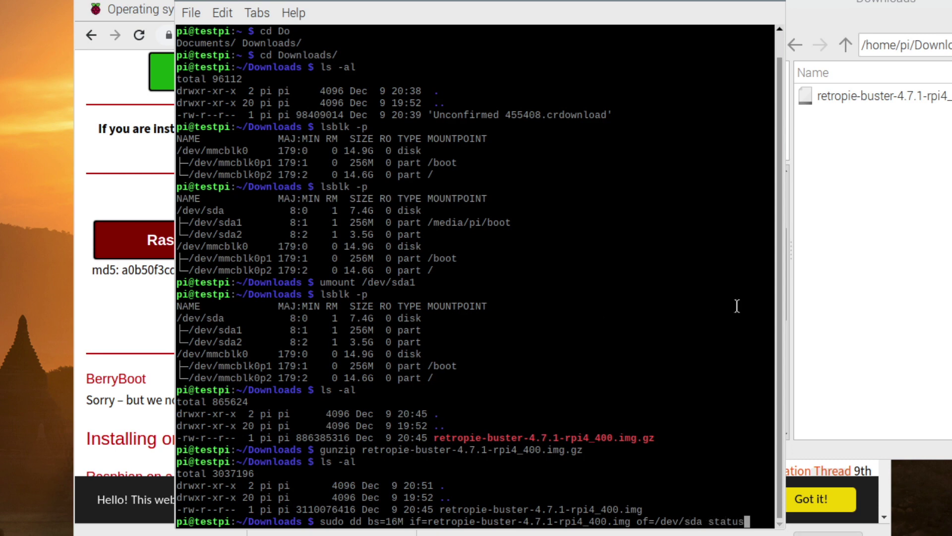
{"action": "left_click_drag", "start_coordinate": [785, 292], "coordinate": [942, 290]}
{"action": "type", "text": "=progr"}
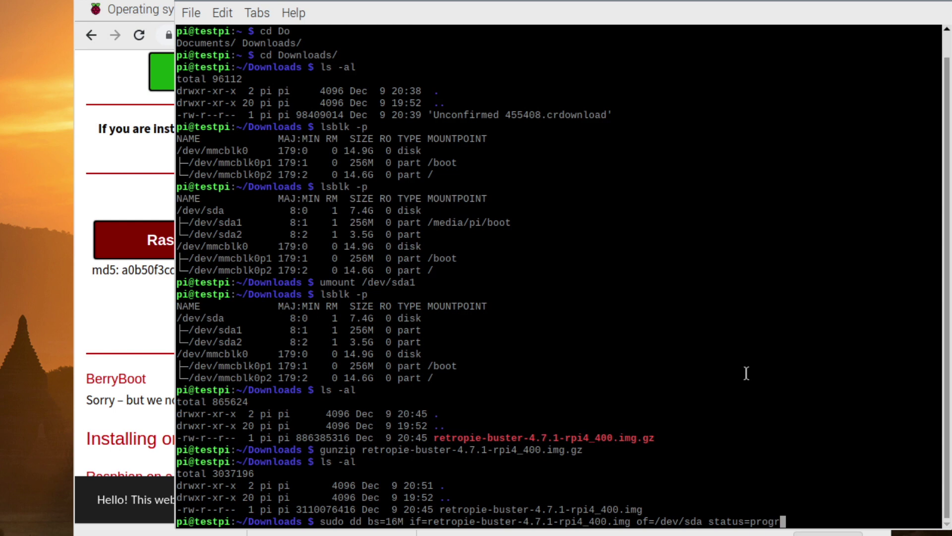
{"action": "type", "text": "ess conv=fsync"}
{"action": "key", "text": "Return"}
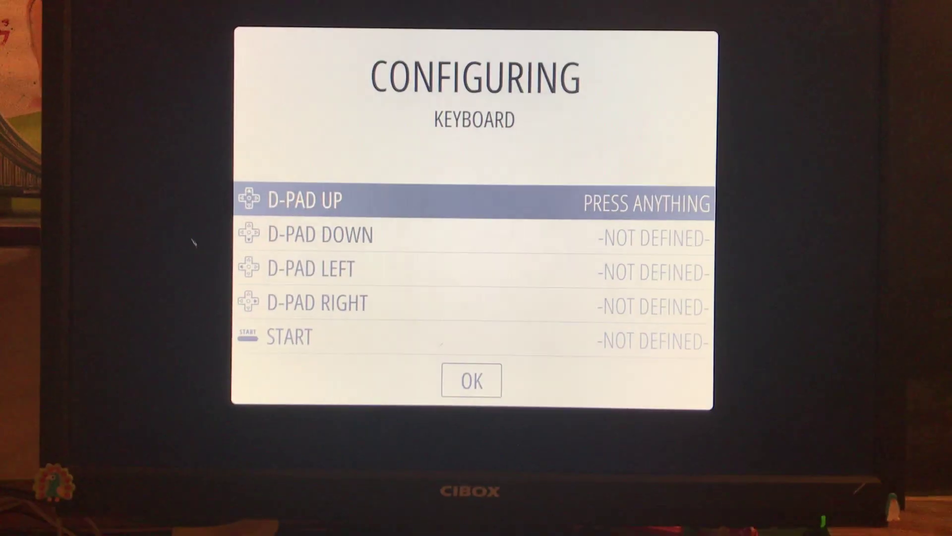
Step: Map the arrow keys to the D-pad, space to Start, z to Select, and x through Shift_R to the buttons
{"action": "key", "text": "Up"}
{"action": "key", "text": "Down"}
{"action": "key", "text": "Left"}
{"action": "key", "text": "Right"}
{"action": "key", "text": "space"}
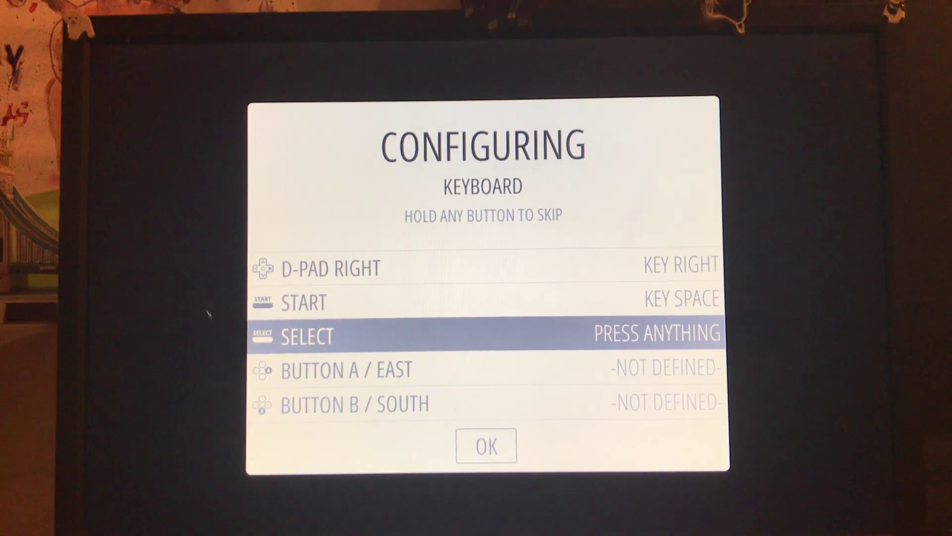
{"action": "key", "text": "z"}
{"action": "key", "text": "x"}
{"action": "key", "text": "c"}
{"action": "key", "text": "v"}
{"action": "key", "text": "b"}
{"action": "key", "text": "n"}
{"action": "key", "text": "m"}
{"action": "key", "text": "comma"}
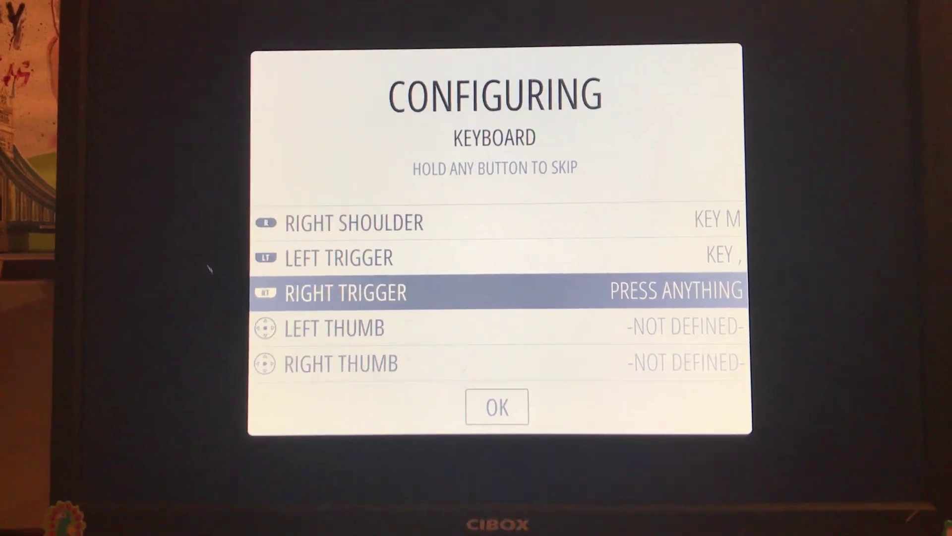
{"action": "key", "text": "period"}
{"action": "key", "text": "slash"}
{"action": "key", "text": "Shift_R"}
Step: Map numpad keys and o, i, u to the analog sticks and y to Hotkey Enable, then confirm
{"action": "key", "text": "KP_8"}
{"action": "key", "text": "KP_2"}
{"action": "key", "text": "KP_4"}
{"action": "key", "text": "KP_6"}
{"action": "key", "text": "KP_5"}
{"action": "key", "text": "o"}
{"action": "key", "text": "i"}
{"action": "key", "text": "u"}
{"action": "key", "text": "y"}
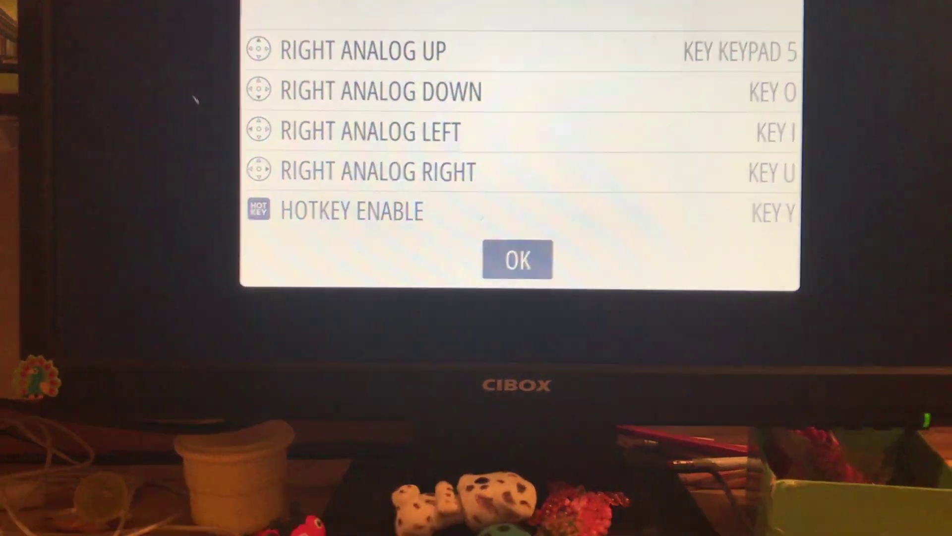
{"action": "key", "text": "Return"}
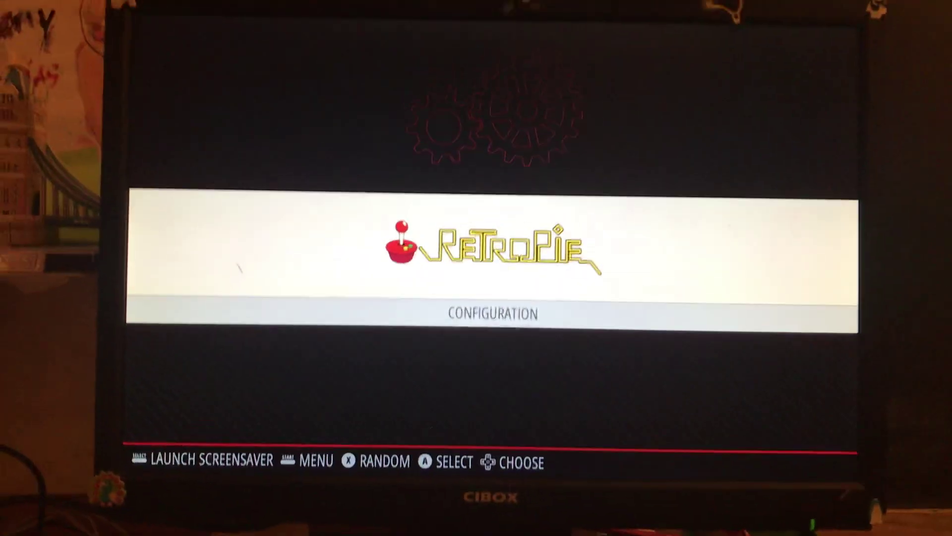